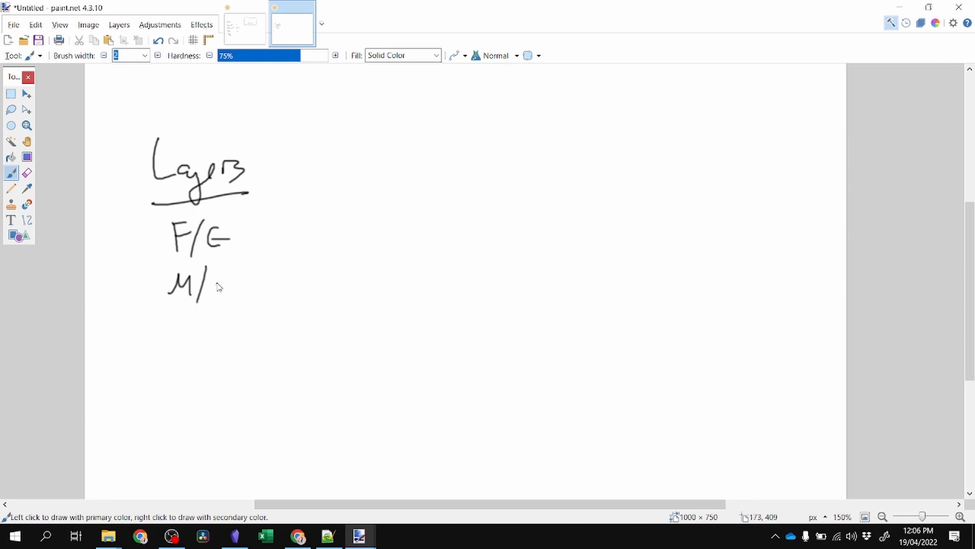
Finish the handwritten layer list with M/G and B/G, and write 4 times, 2 times and 1 times beside its three rows
mouse_move(228, 334)
mouse_down()
mouse_move(218, 349)
mouse_move(233, 337)
mouse_up()
mouse_move(298, 230)
mouse_down()
mouse_move(328, 227)
mouse_move(338, 240)
mouse_move(377, 249)
mouse_up()
mouse_move(317, 280)
mouse_down()
mouse_move(325, 299)
mouse_move(341, 284)
mouse_move(393, 298)
mouse_up()
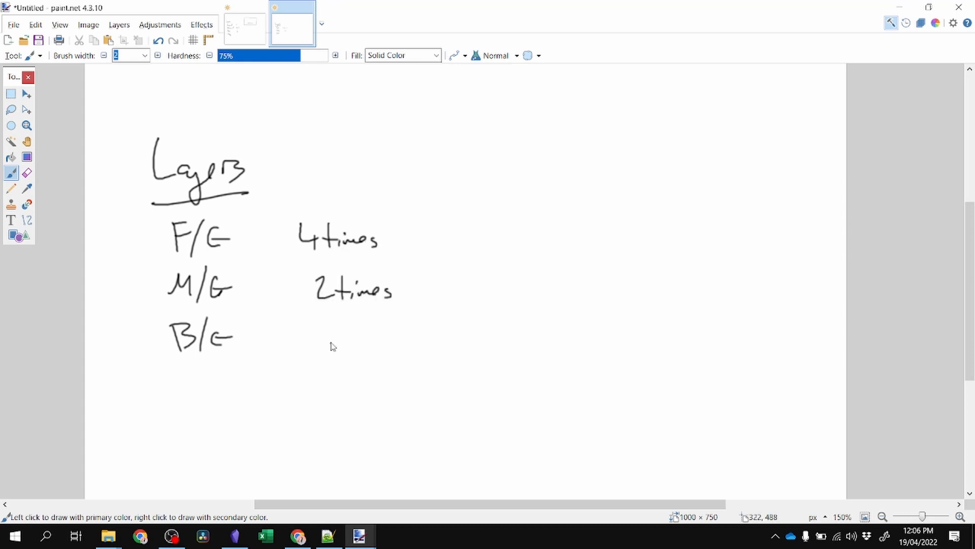
drag(331, 322, 332, 344)
mouse_move(357, 320)
mouse_down()
mouse_move(359, 346)
mouse_move(403, 332)
mouse_move(415, 341)
mouse_up()
click(386, 320)
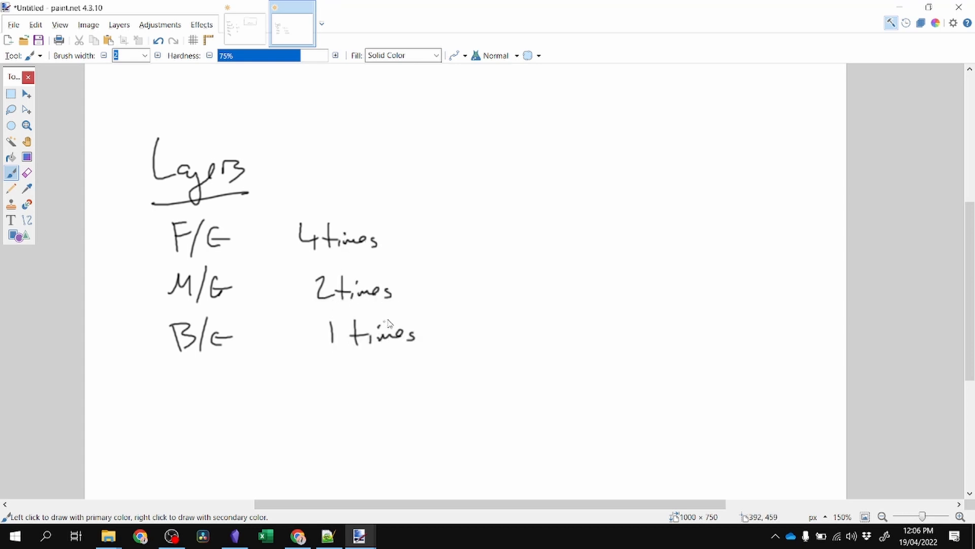
Sketch a freehand rectangular frame in the empty area beside the layer notes
drag(559, 153, 751, 233)
drag(761, 129, 736, 239)
mouse_move(552, 105)
mouse_down()
mouse_move(762, 119)
mouse_move(750, 142)
mouse_up()
drag(558, 102, 552, 188)
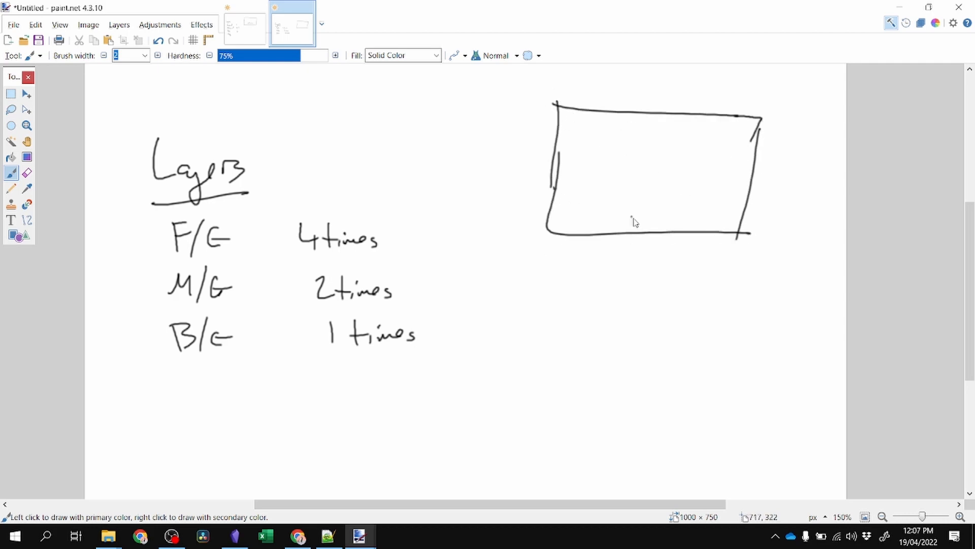
Draw three left-pointing arrows of decreasing length inside the frame, and add short strokes along its right edge
mouse_move(726, 149)
mouse_down()
mouse_move(589, 141)
mouse_move(611, 151)
mouse_up()
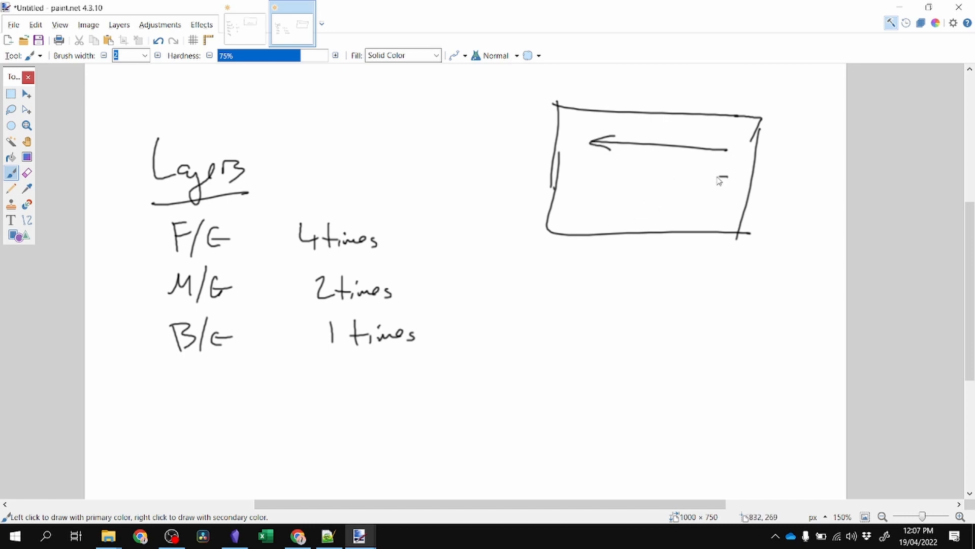
drag(716, 177, 652, 176)
drag(688, 170, 687, 184)
drag(728, 210, 711, 211)
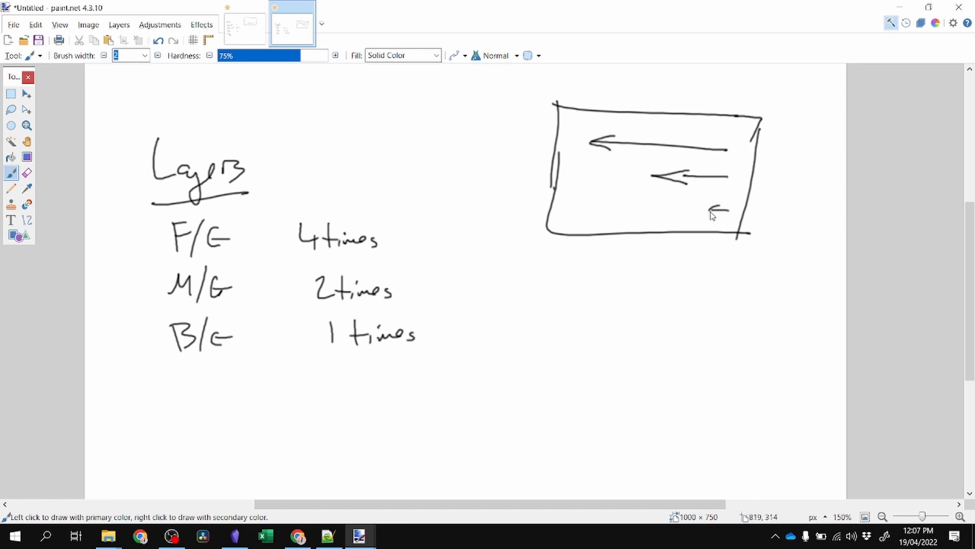
drag(771, 144, 785, 143)
drag(772, 151, 783, 151)
mouse_move(772, 185)
mouse_down()
mouse_move(777, 175)
mouse_move(762, 218)
mouse_up()
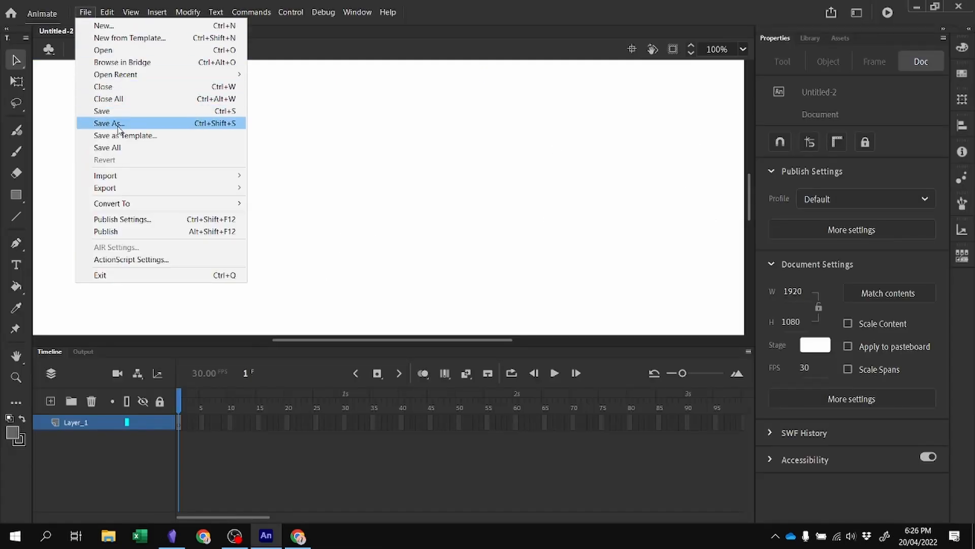
In Adobe Animate, save the document as Parallax Scrolling in the Documents folder
click(107, 125)
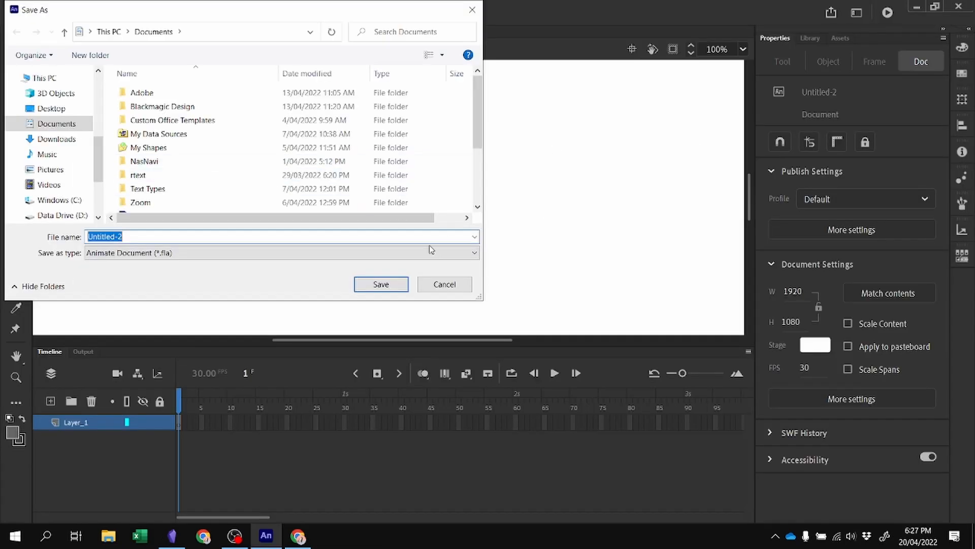
text(## Parallax Scrolling)
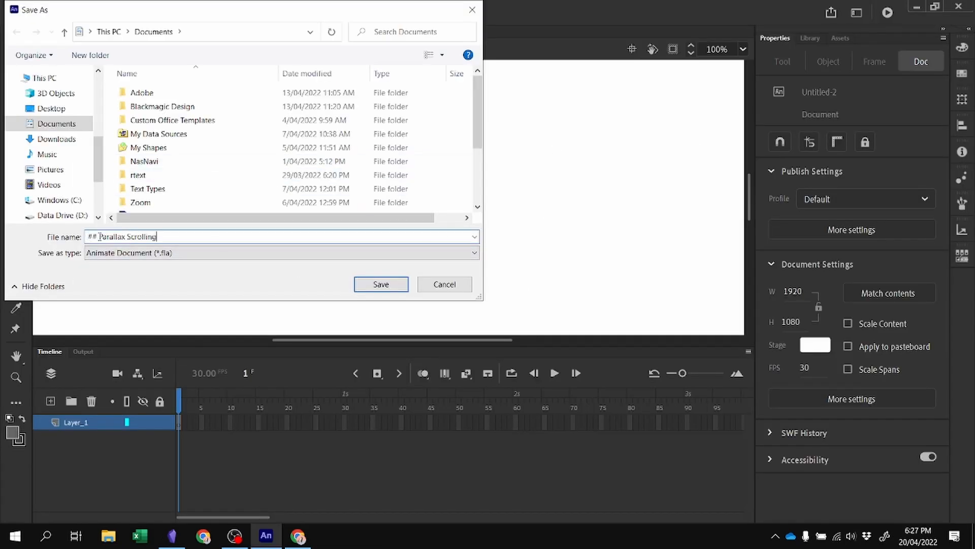
drag(99, 236, 41, 268)
key(BackSpace)
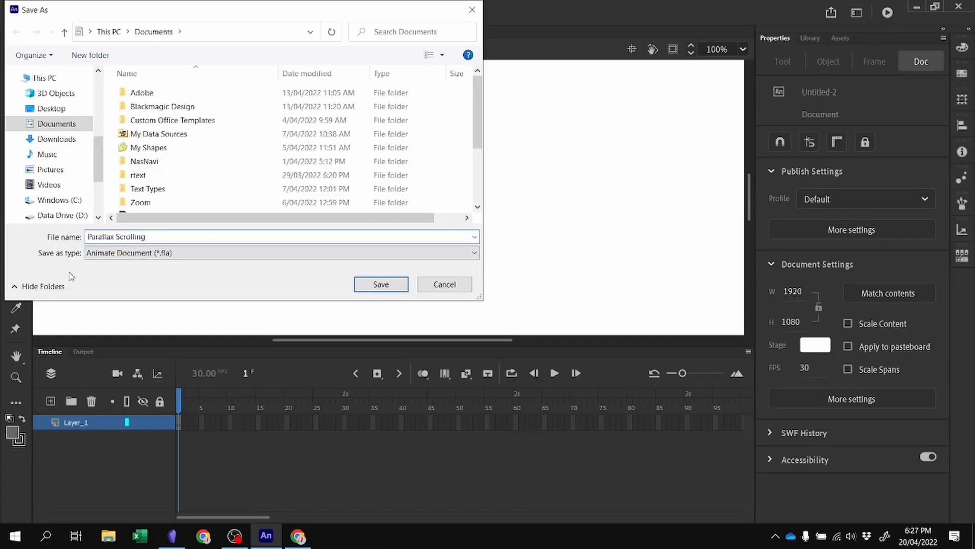
click(363, 288)
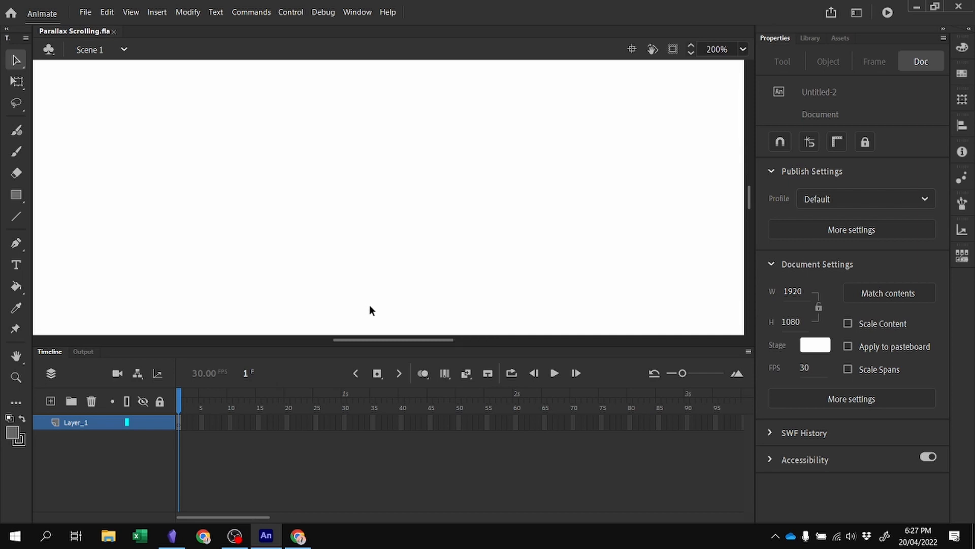
Brush a green ground outline across the lower part of the stage, extending past its edges, and fill it with the same green
key(ctrl+minus)
key(ctrl+minus)
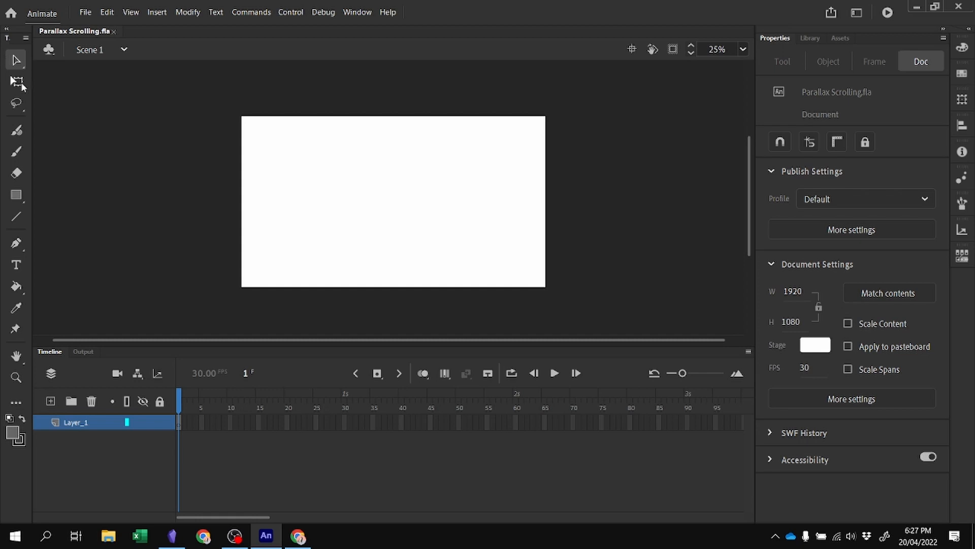
click(19, 151)
click(777, 182)
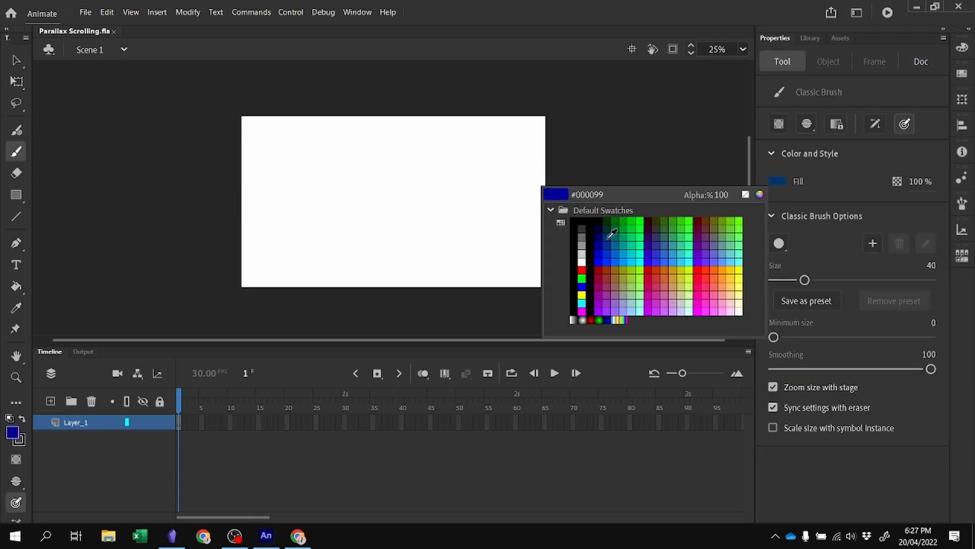
click(626, 221)
mouse_move(237, 244)
mouse_down()
mouse_move(332, 242)
mouse_move(562, 282)
mouse_move(263, 321)
mouse_move(315, 240)
mouse_move(358, 243)
mouse_up()
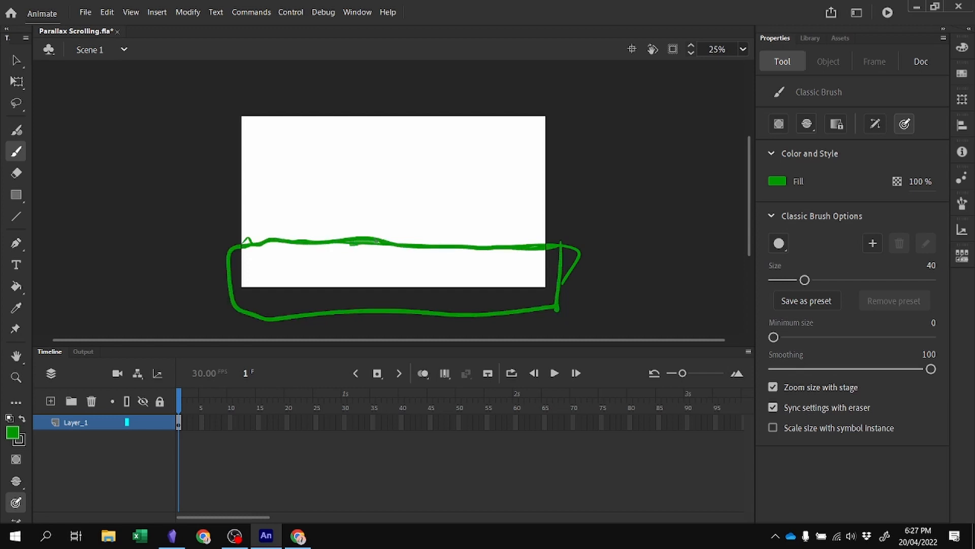
click(16, 287)
click(295, 271)
Rename the layer holding the green ground as Foreground
double_click(76, 422)
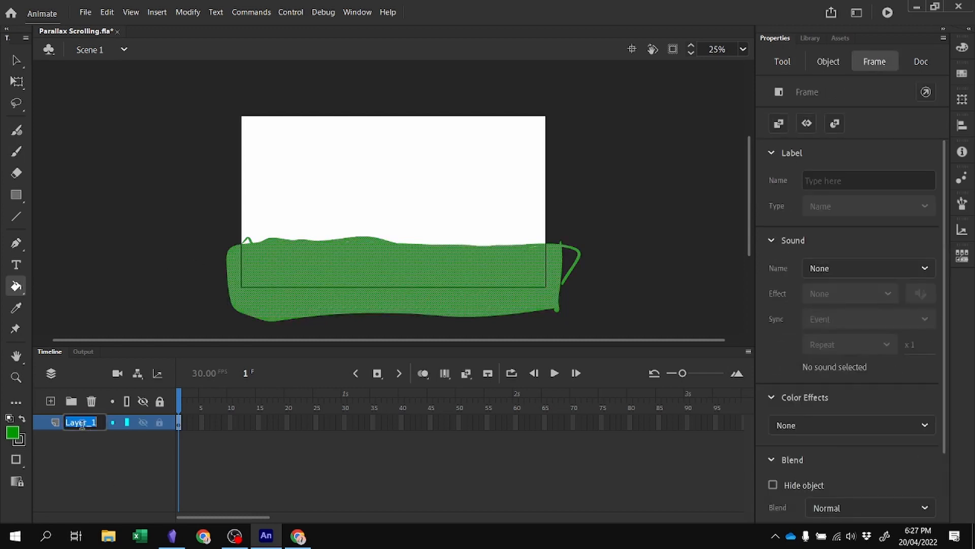
text(Froundund)
key(Return)
Select only the part of the green ground inside the stage and convert it to a Graphic symbol named ground
key(v)
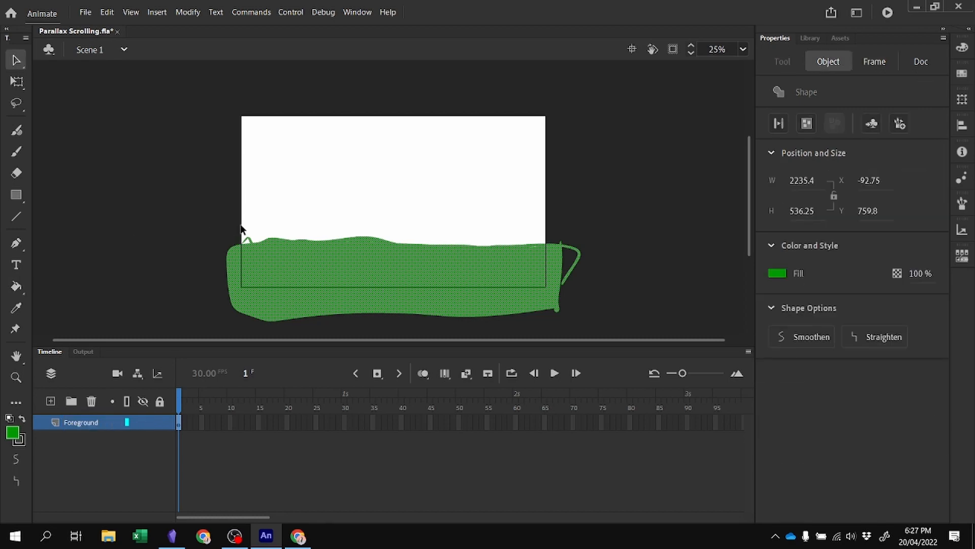
drag(241, 225, 547, 286)
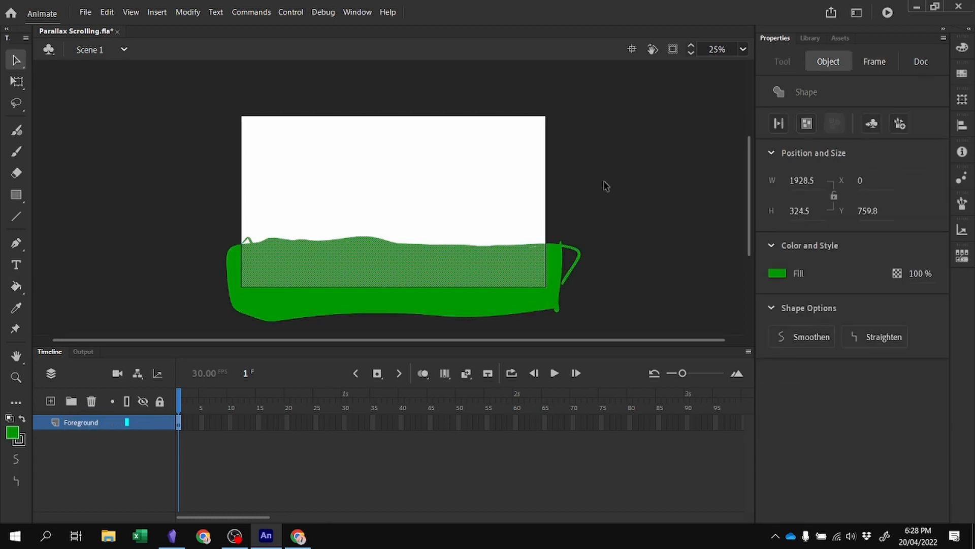
click(188, 12)
click(201, 43)
text(ground)
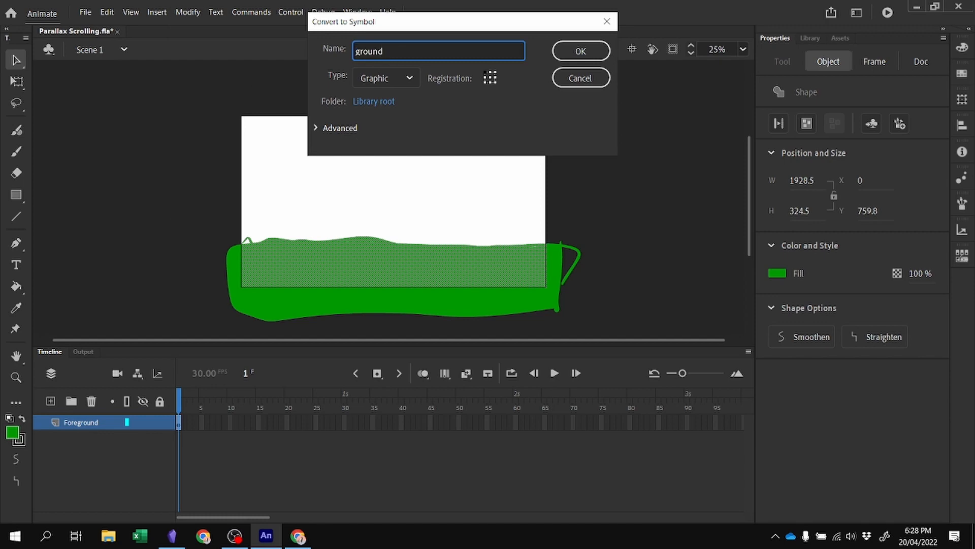
key(Return)
Delete the leftover green shape outside the stage and check the ground symbol in the library
click(279, 311)
key(Delete)
click(810, 39)
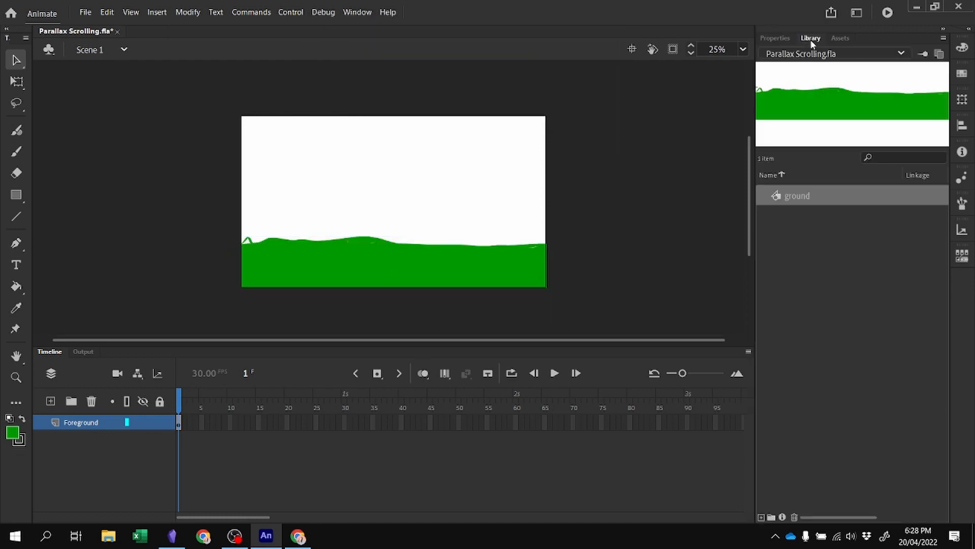
click(775, 39)
click(380, 270)
Add a layer named midground above Foreground, and hide and lock the Foreground layer
click(50, 401)
double_click(76, 422)
text(m)
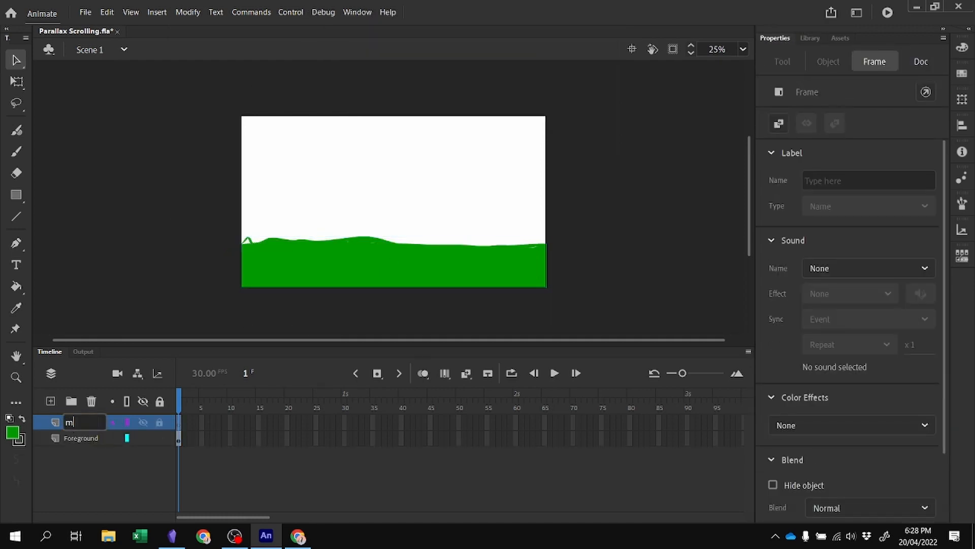
text(idgroun)
key(BackSpace)
key(BackSpace)
text(ound)
key(Return)
click(143, 438)
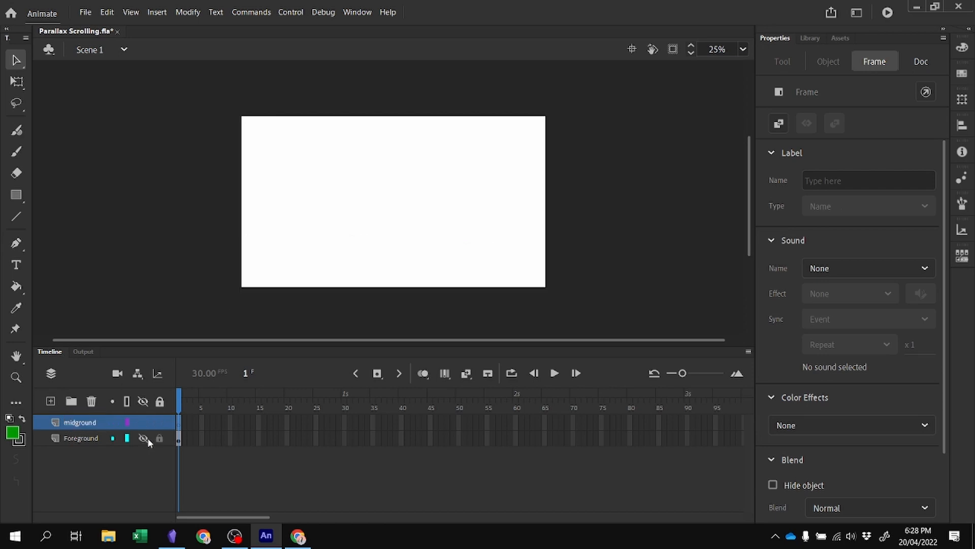
Brush a closed, wavy hill outline in very dark green across the stage on the midground layer, sealing the gap in its crest
click(16, 151)
click(777, 182)
click(617, 253)
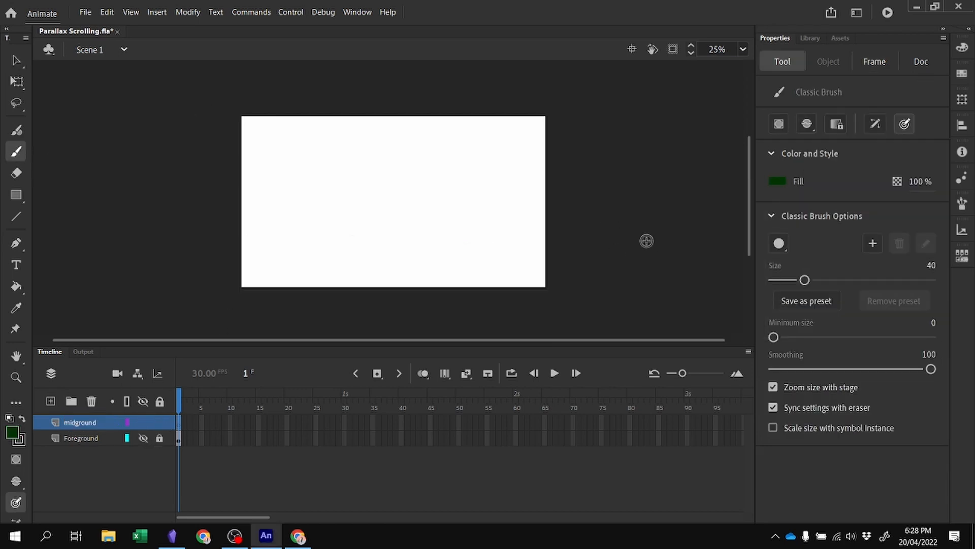
mouse_move(230, 191)
mouse_down()
mouse_move(473, 188)
mouse_move(559, 193)
mouse_up()
mouse_move(245, 189)
mouse_down()
mouse_move(238, 195)
mouse_move(308, 211)
mouse_move(288, 263)
mouse_up()
mouse_move(244, 189)
mouse_down()
mouse_move(243, 268)
mouse_move(556, 281)
mouse_up()
mouse_move(551, 191)
mouse_down()
mouse_move(540, 289)
mouse_move(259, 286)
mouse_move(246, 273)
mouse_up()
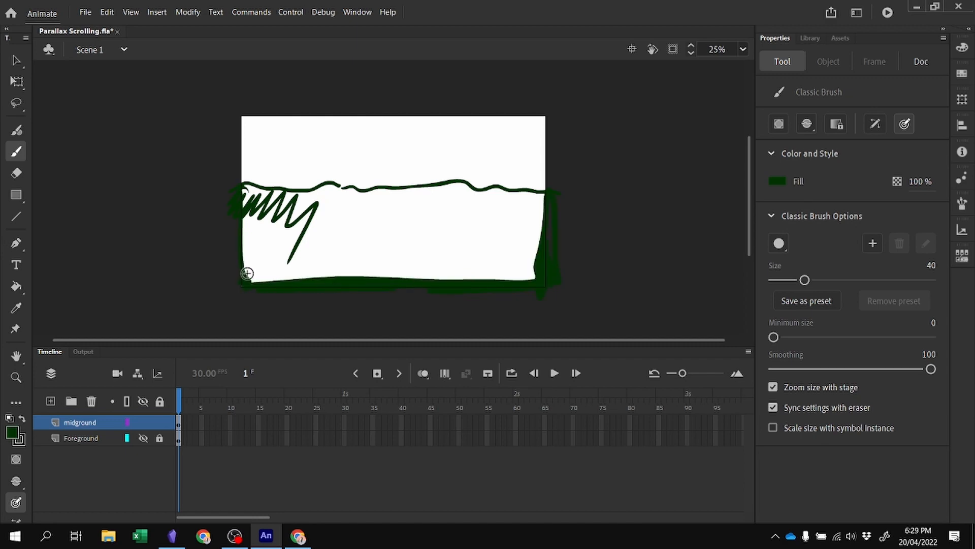
mouse_move(339, 189)
mouse_down()
mouse_move(327, 183)
mouse_move(326, 192)
mouse_up()
Fill the hill outline with the dark green, including the small gaps between the scribbled strokes
click(16, 286)
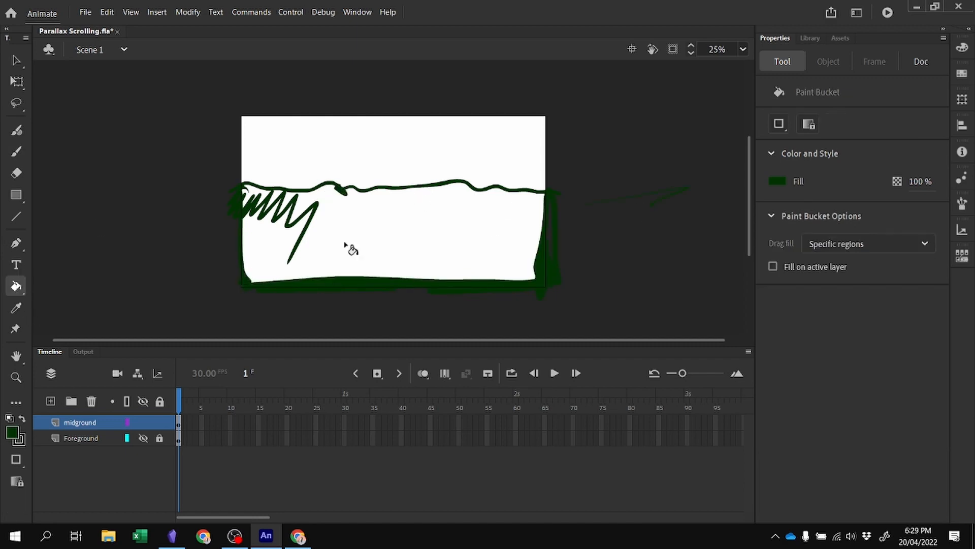
click(348, 248)
drag(260, 196, 279, 205)
Select the part of the dark green hills inside the stage and convert it to a symbol named hills
click(16, 60)
mouse_move(240, 160)
mouse_down()
mouse_move(300, 244)
mouse_move(548, 288)
mouse_up()
click(188, 12)
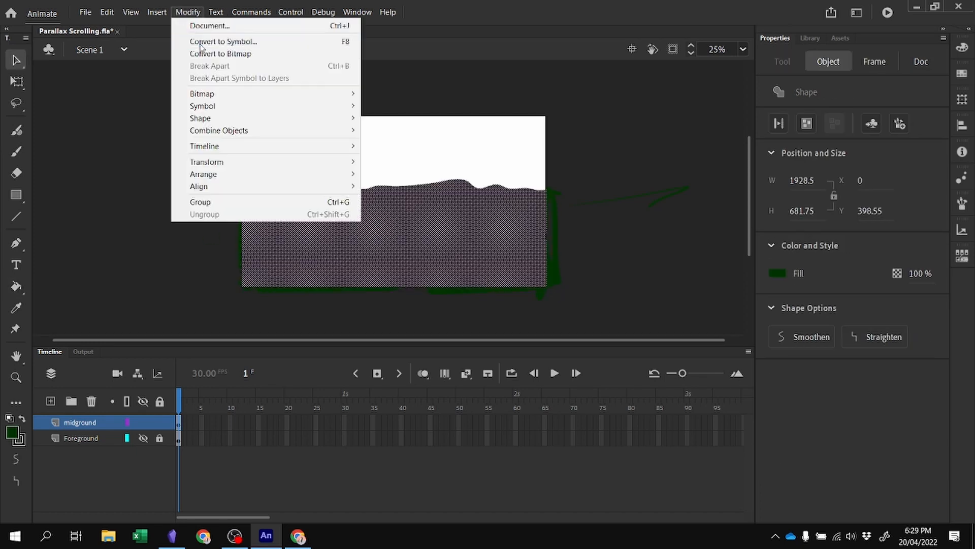
click(208, 40)
text(hills)
key(Return)
Delete the hills instance from the stage together with the stray dark green strokes around it
key(Delete)
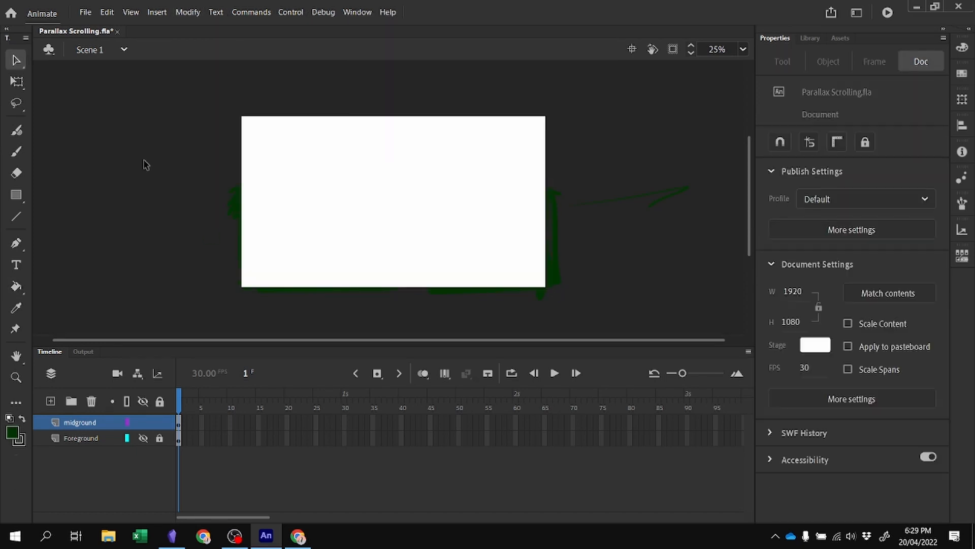
drag(146, 163, 706, 325)
key(Delete)
Add a new layer above midground and name it Backgrounnd
click(51, 401)
double_click(85, 426)
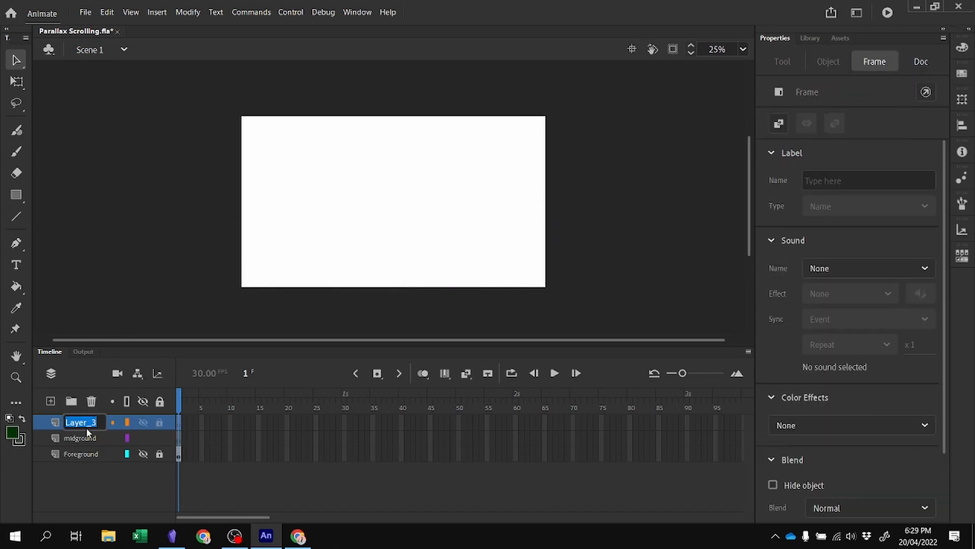
text(Backgrounnd)
Place the hills symbol from the library on the midground layer, covering the lower part of the stage
click(80, 438)
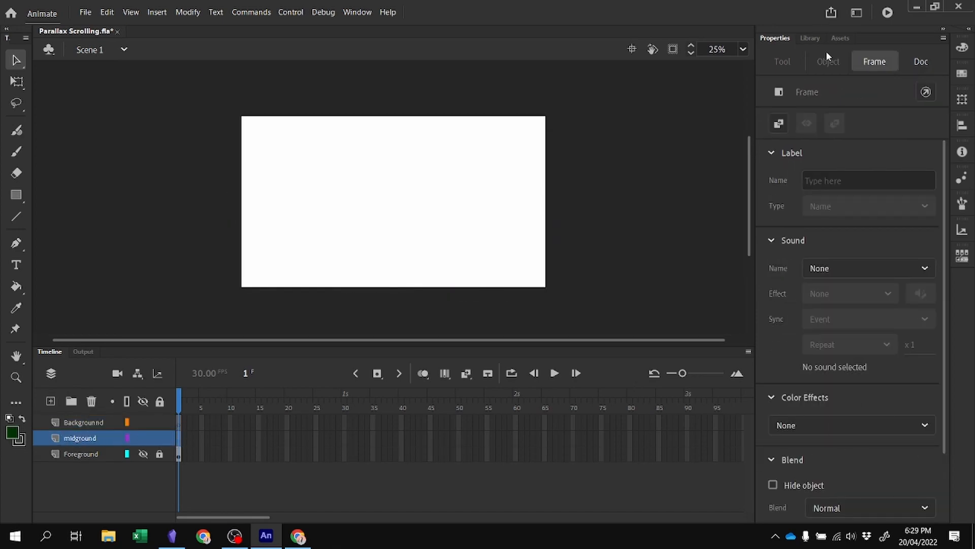
click(810, 38)
drag(809, 223, 407, 245)
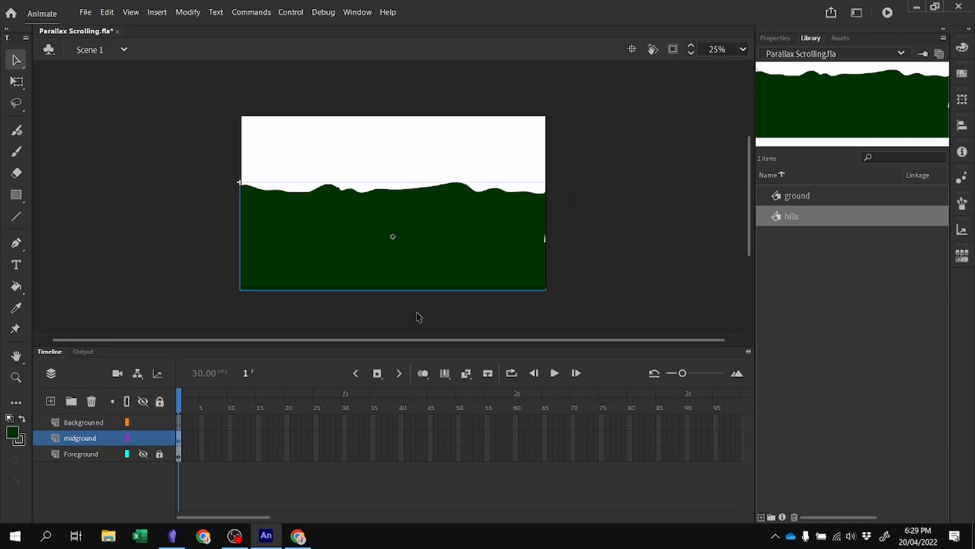
Brush over the small gap at the right edge inside the hills symbol and return to Scene 1
double_click(542, 246)
click(17, 153)
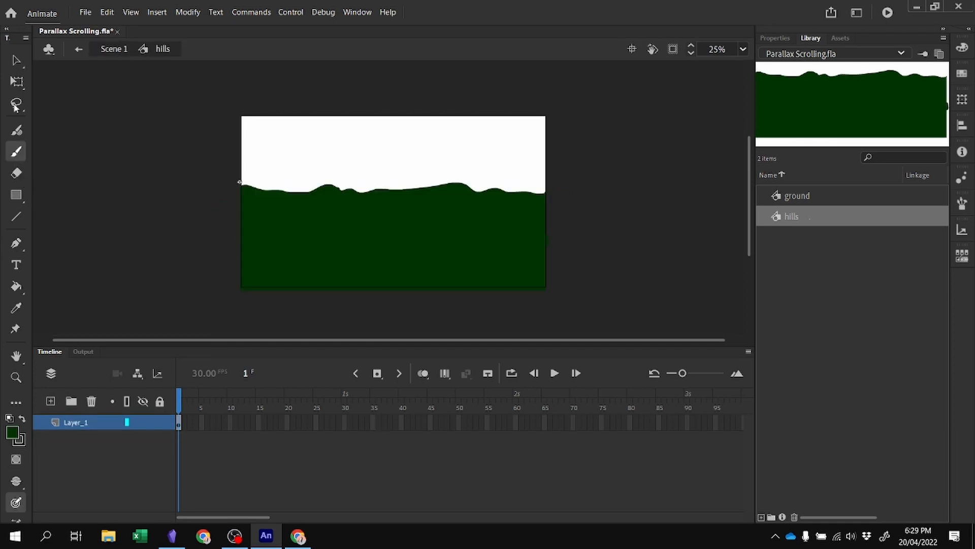
click(102, 52)
Hide and lock the midground layer and make the background layer active
click(143, 438)
click(159, 437)
click(84, 423)
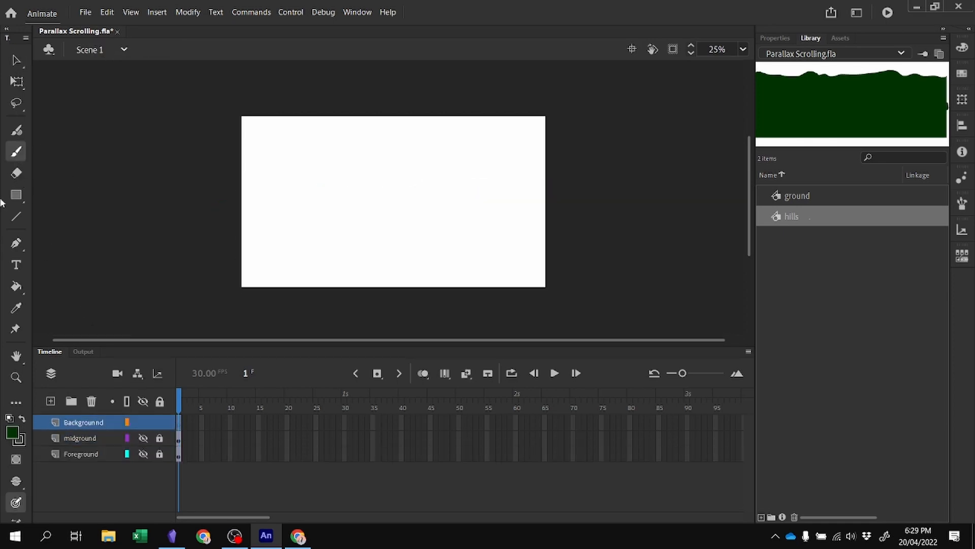
Brush a closed, jagged mountain outline in dark teal across the stage on the background layer and fill it with the same teal
click(772, 40)
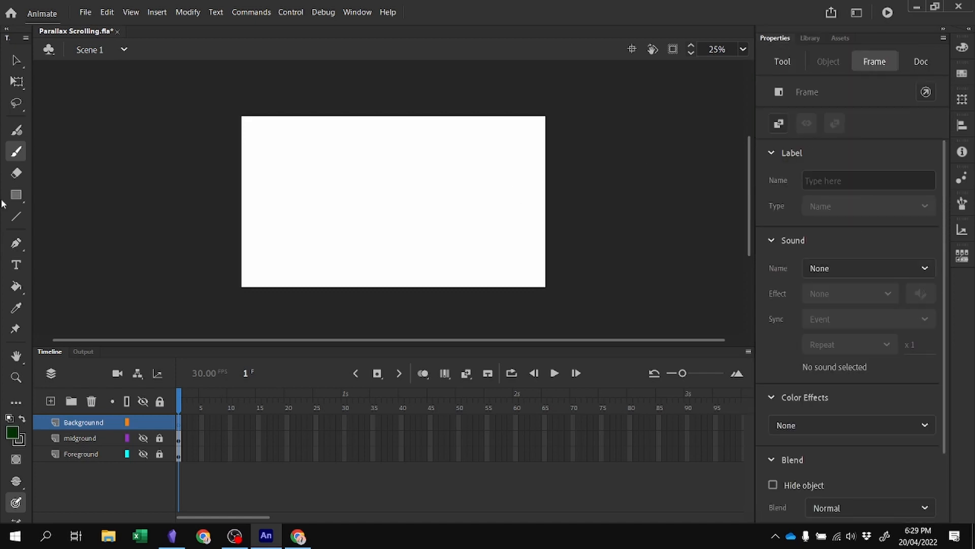
click(782, 61)
click(777, 181)
click(672, 248)
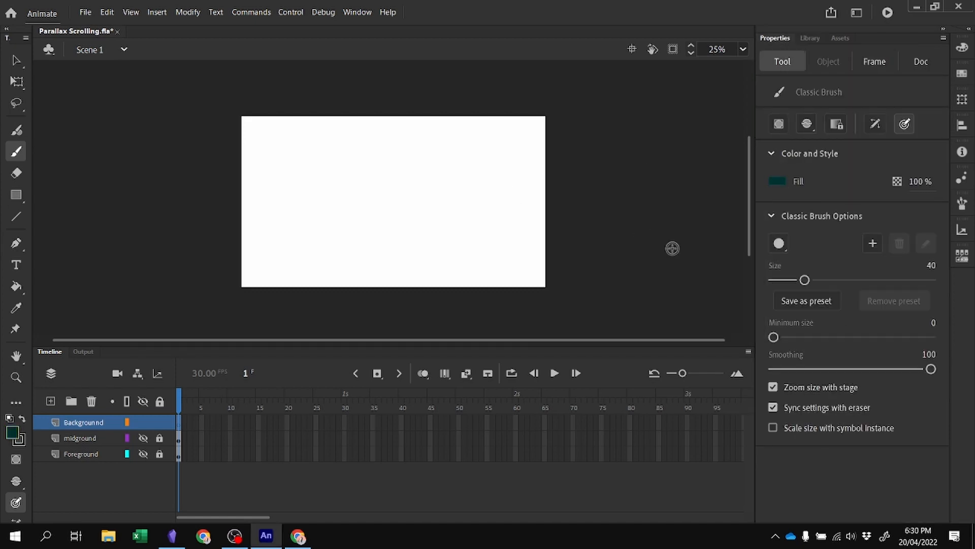
mouse_move(243, 188)
mouse_down()
mouse_move(288, 163)
mouse_move(564, 178)
mouse_move(539, 269)
mouse_up()
drag(545, 173, 544, 275)
scroll(544, 276, up, 5)
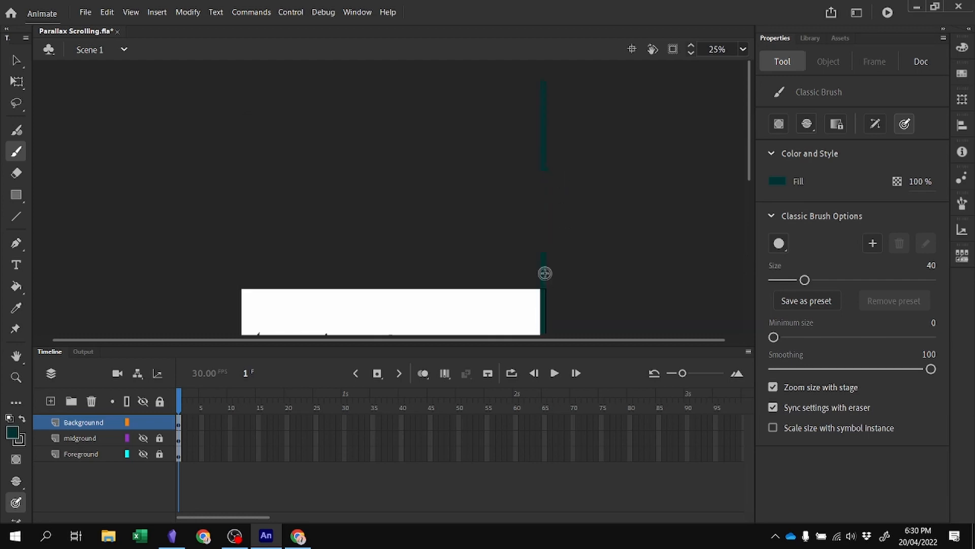
scroll(544, 273, down, 10)
scroll(478, 196, up, 5)
mouse_move(544, 228)
mouse_down()
mouse_move(532, 273)
mouse_move(322, 277)
mouse_move(227, 254)
mouse_move(242, 166)
mouse_up()
click(16, 287)
click(386, 218)
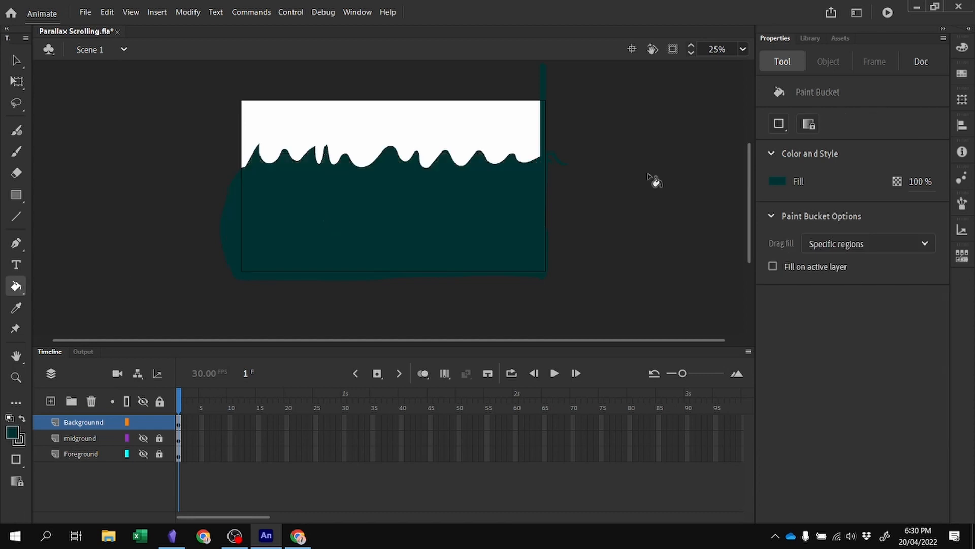
Erase the stray teal strokes above and beside the mountains at the stage's right edge
scroll(278, 144, up, 3)
click(17, 173)
mouse_move(564, 224)
mouse_down()
mouse_move(542, 226)
mouse_move(545, 145)
mouse_move(563, 237)
mouse_up()
scroll(559, 167, up, 4)
mouse_move(697, 202)
mouse_down()
mouse_move(540, 138)
mouse_move(546, 292)
mouse_up()
scroll(499, 250, down, 6)
mouse_move(547, 163)
mouse_down()
mouse_move(546, 131)
mouse_move(543, 173)
mouse_up()
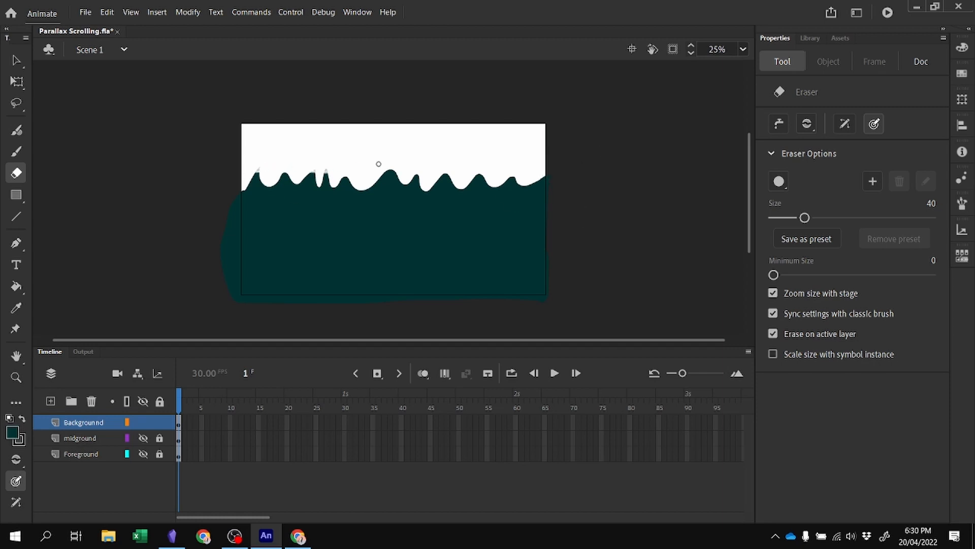
Convert the part of the mountain shape within the stage to a graphic symbol named "mountains"
click(16, 60)
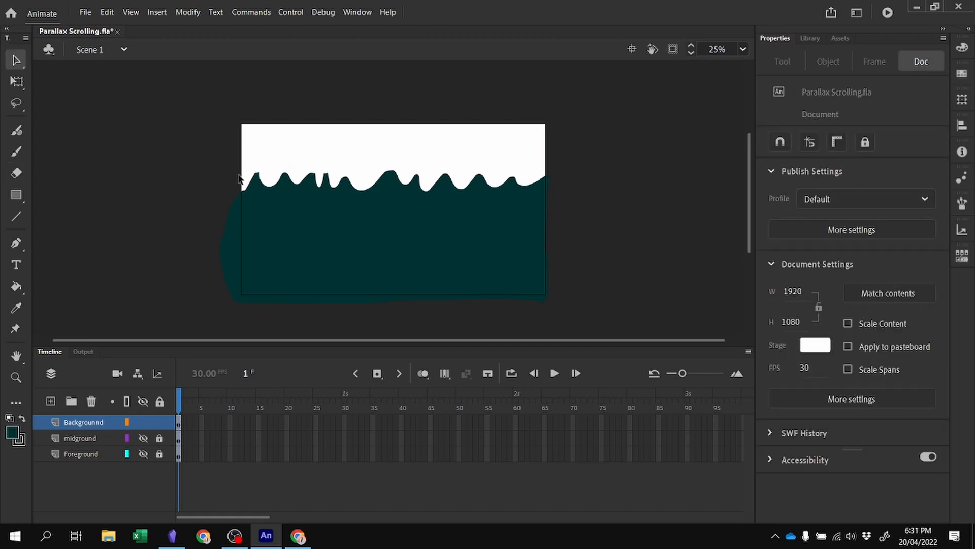
drag(239, 179, 545, 305)
click(188, 12)
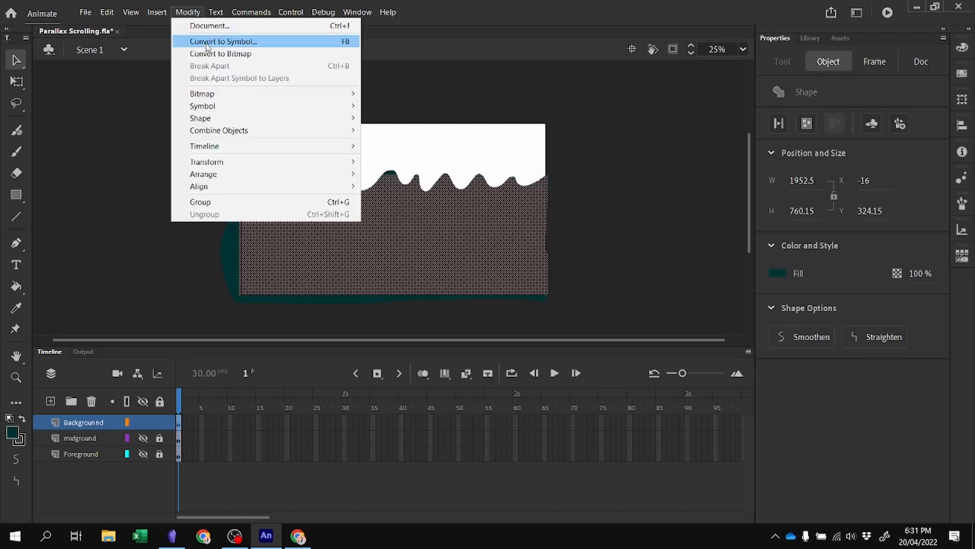
click(206, 41)
text(hills)
click(556, 52)
key(Return)
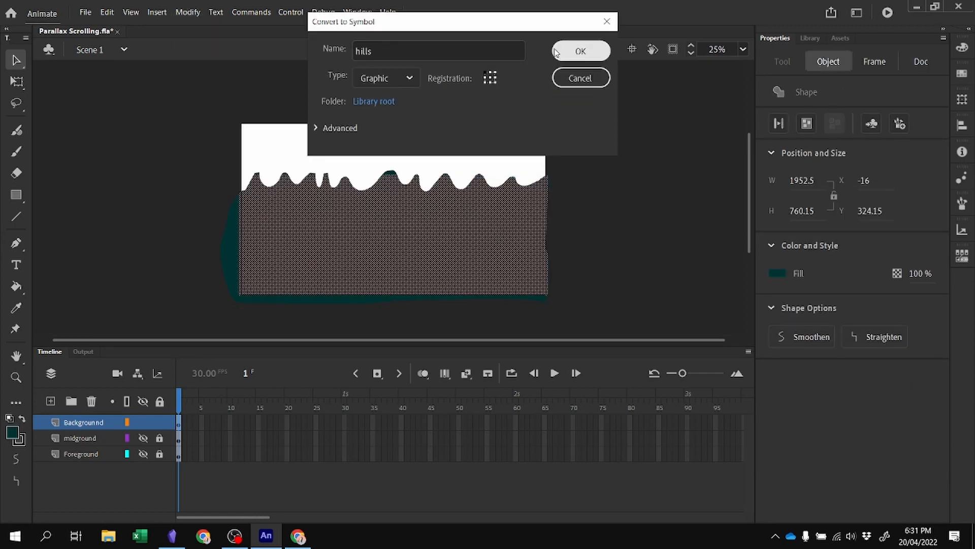
text(mountains)
key(Return)
Delete the leftover mountain artwork around and on the stage and place the mountains symbol from the library over the stage's lower part
click(232, 239)
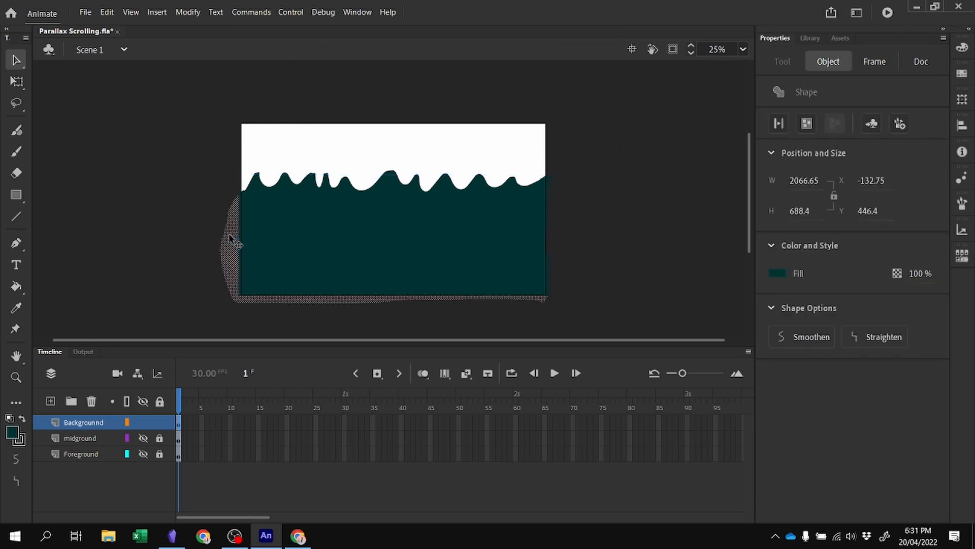
key(Delete)
click(356, 247)
key(Delete)
drag(224, 108, 795, 435)
key(Delete)
click(820, 40)
drag(806, 108, 394, 238)
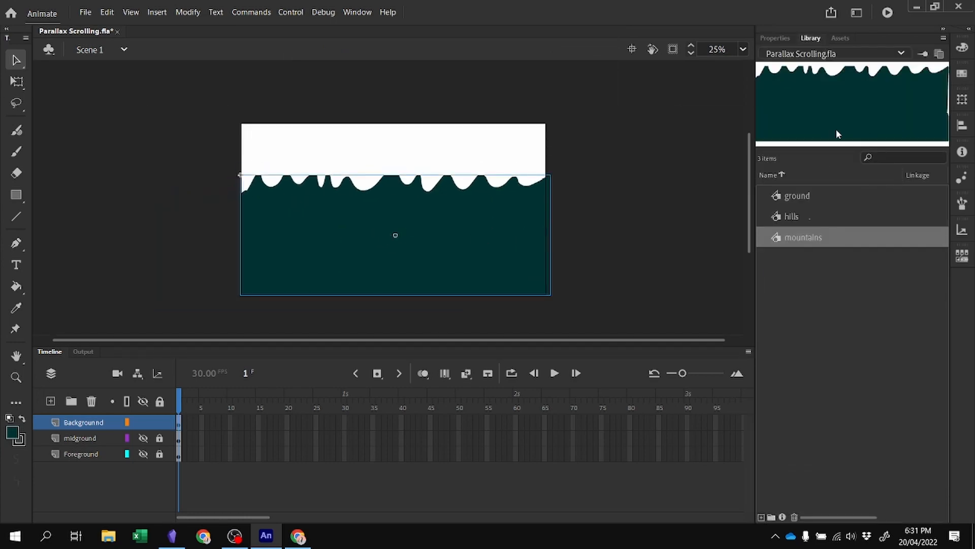
Show and unlock the midground and Foreground layers and extend all three layers to frame 30
click(144, 453)
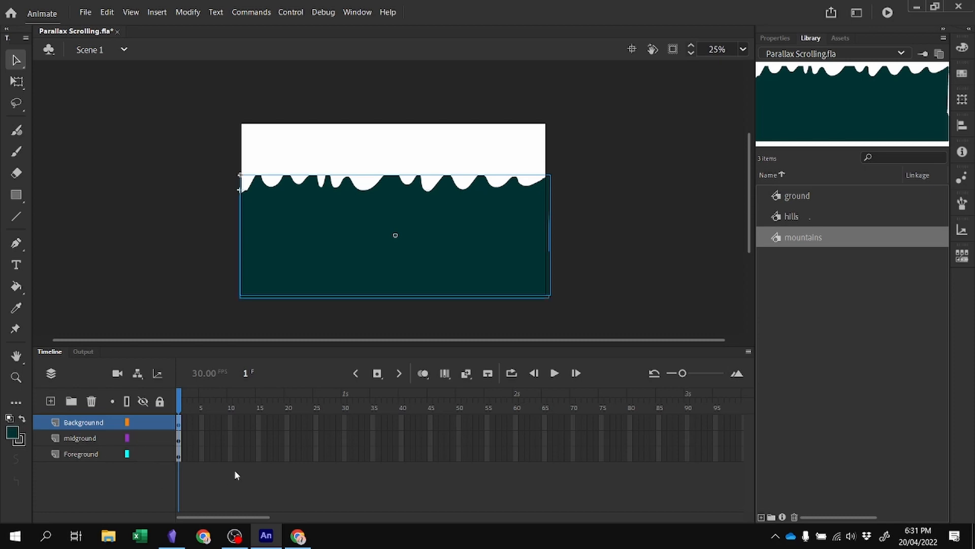
drag(346, 423, 345, 454)
right_click(345, 453)
click(392, 191)
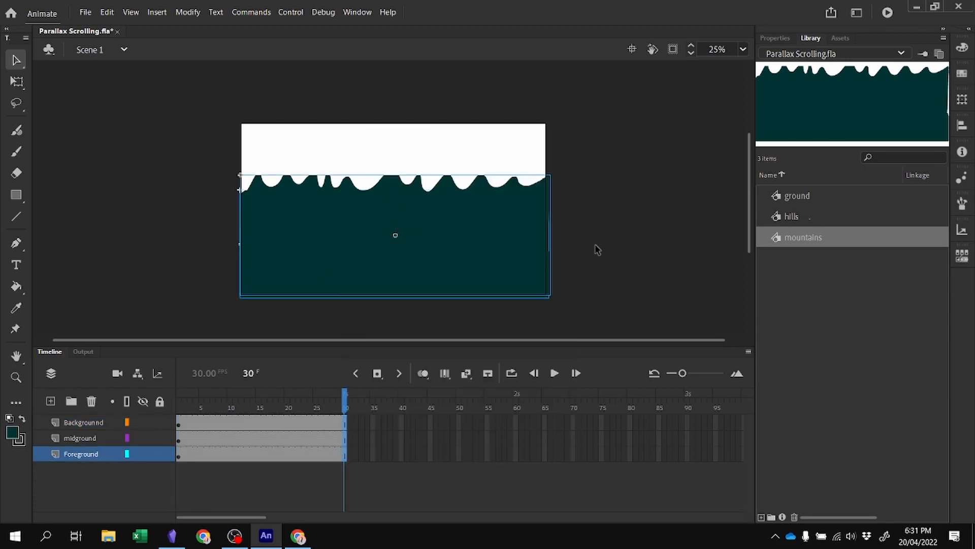
Stack the layers as Foreground, midground, Background from the top and lower the ground to about Y 836 and the hills to about Y 591
drag(81, 422, 82, 459)
drag(83, 422, 84, 436)
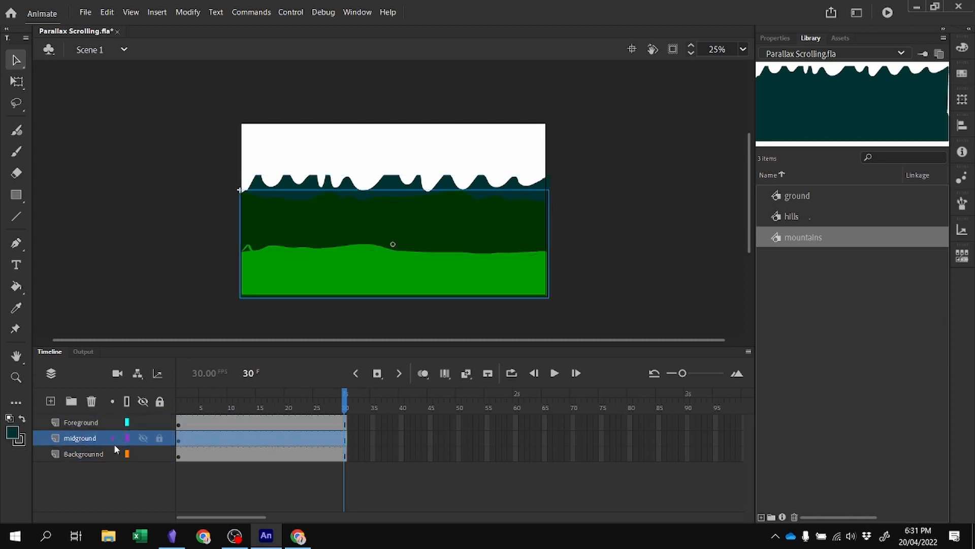
drag(361, 242, 377, 306)
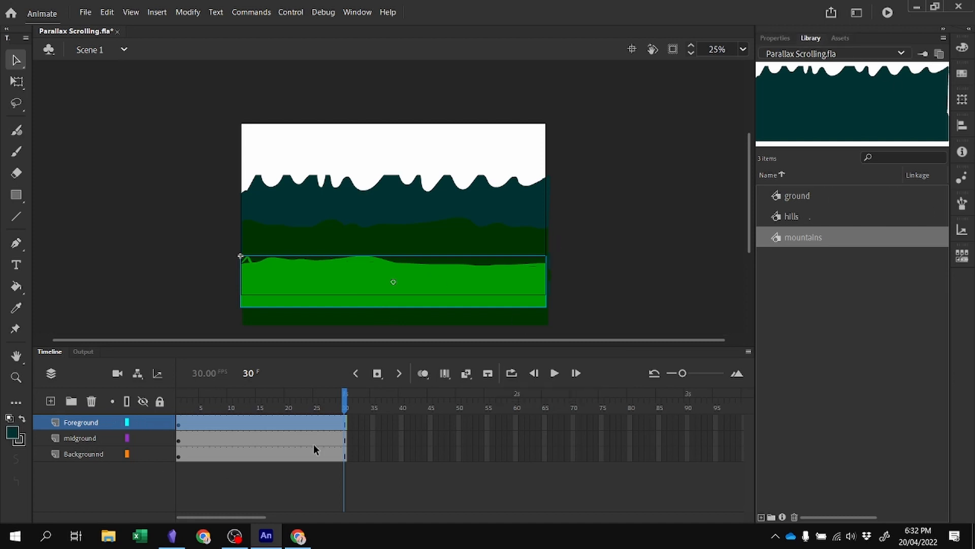
Try a document frame rate of 12 fps and set it back to 30 fps
click(653, 374)
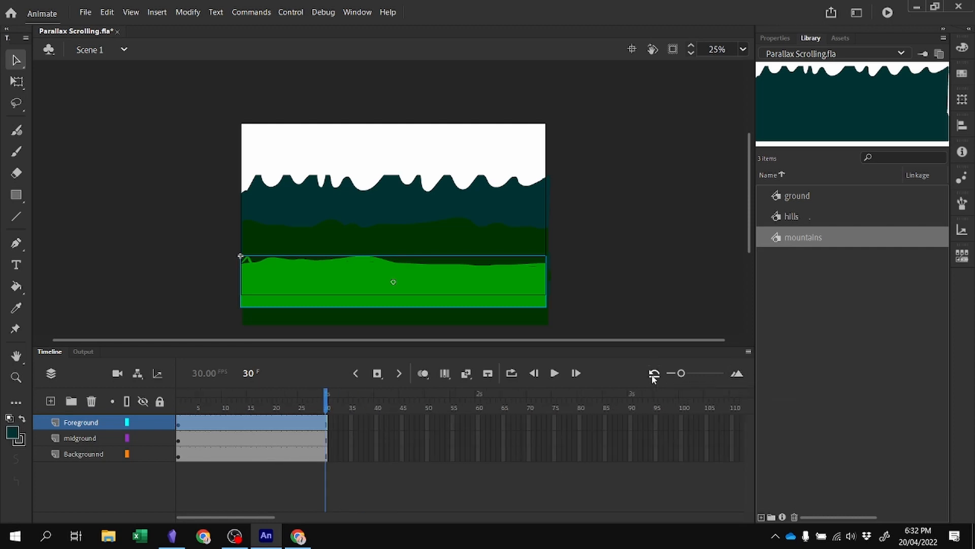
click(670, 374)
click(737, 373)
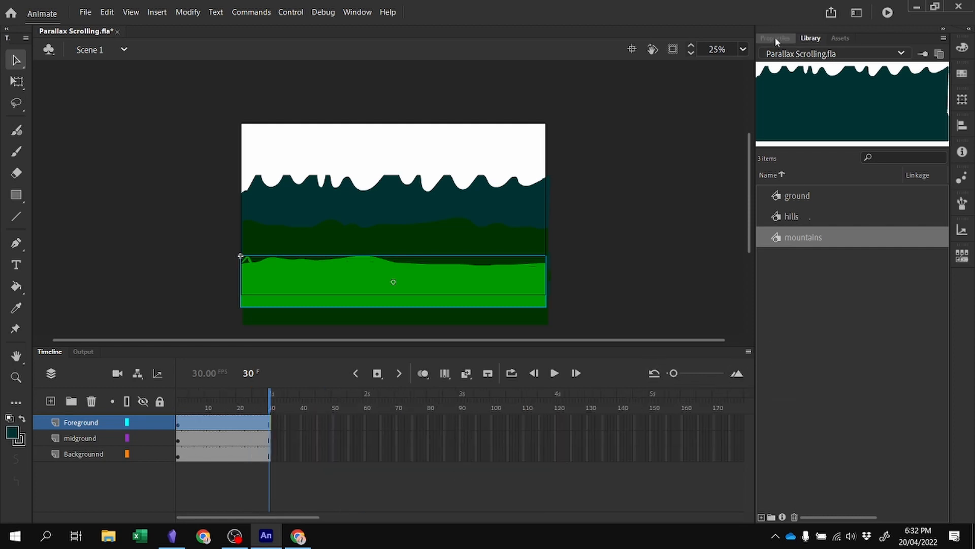
click(775, 37)
click(683, 283)
click(807, 368)
text(12)
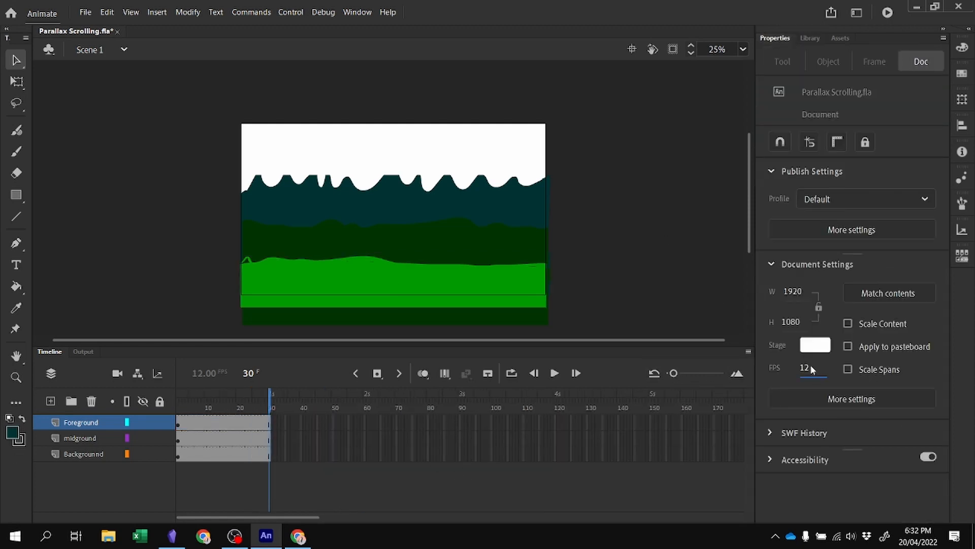
double_click(808, 367)
text(30)
key(Return)
Extend the Background, midground and Foreground layers to frame 120, removing the extra frame 121 from the Background layer
click(735, 373)
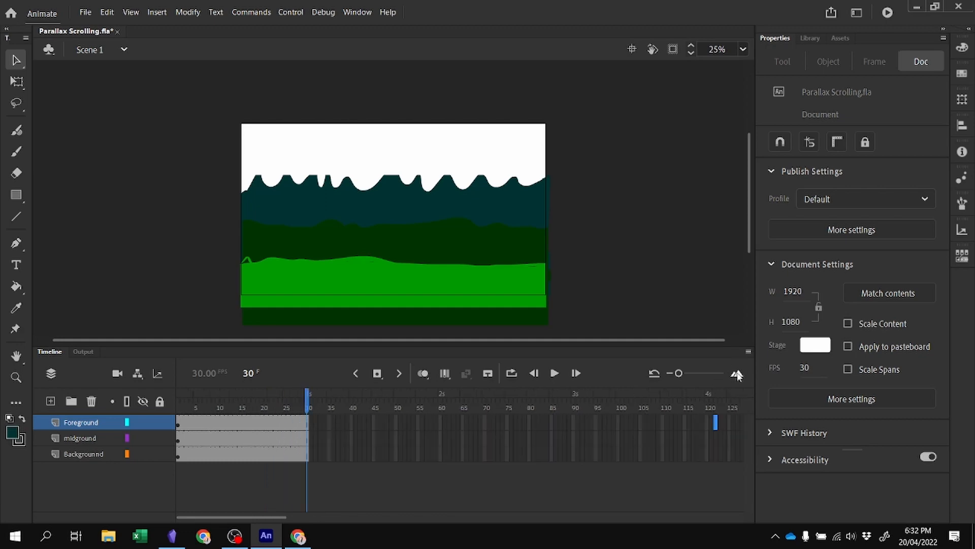
click(708, 419)
right_click(709, 456)
click(747, 181)
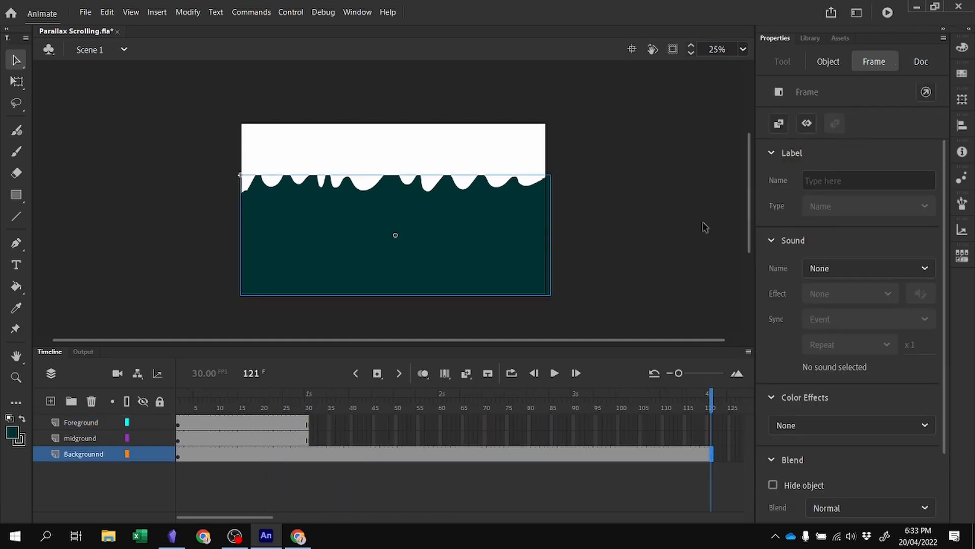
right_click(710, 440)
click(746, 169)
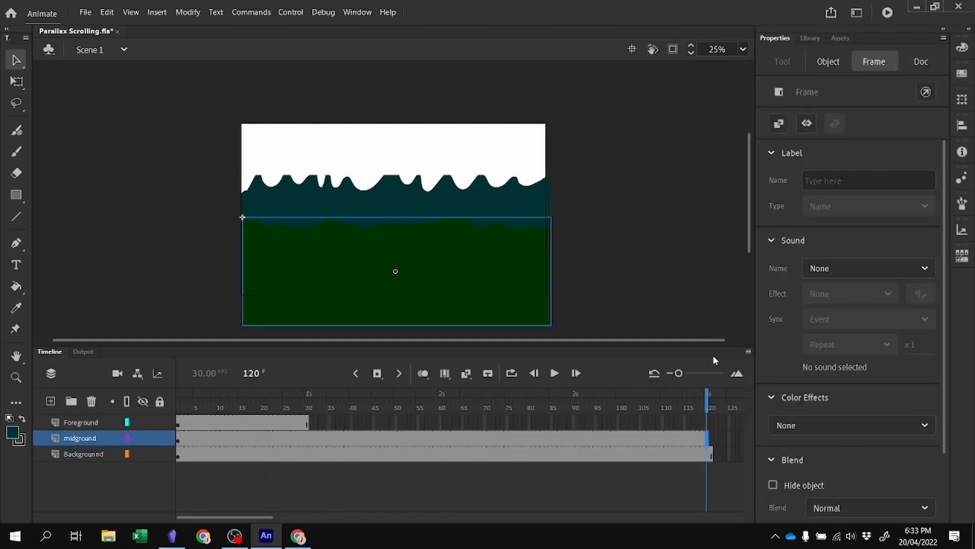
right_click(707, 423)
click(737, 154)
right_click(713, 455)
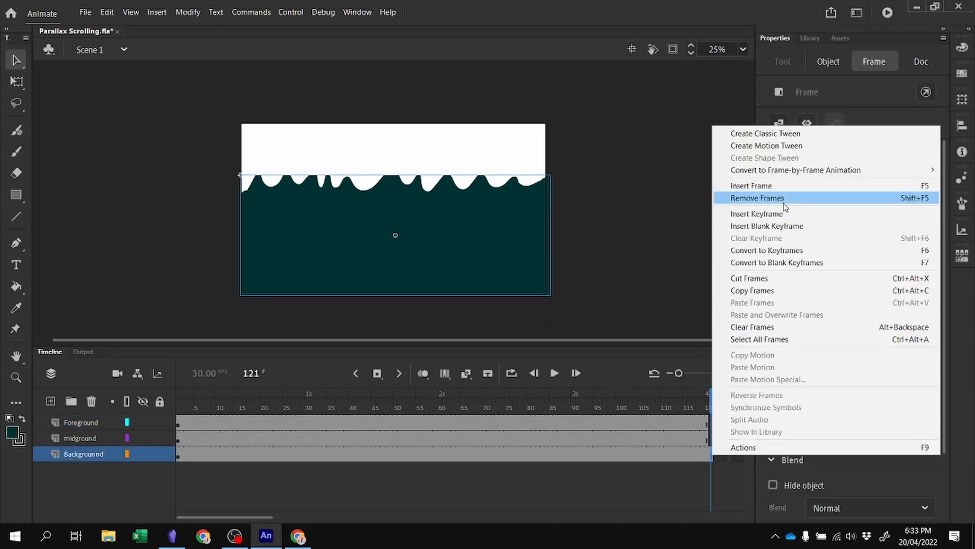
click(784, 199)
Duplicate the ground in place, offset the copy's X position by +1920 so it adjoins the original, and save the file
click(362, 284)
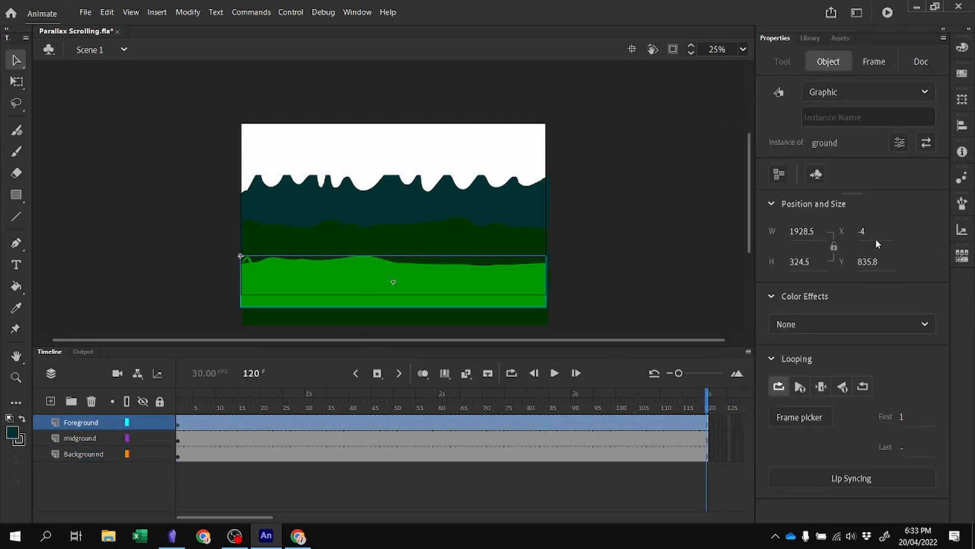
click(396, 147)
click(791, 291)
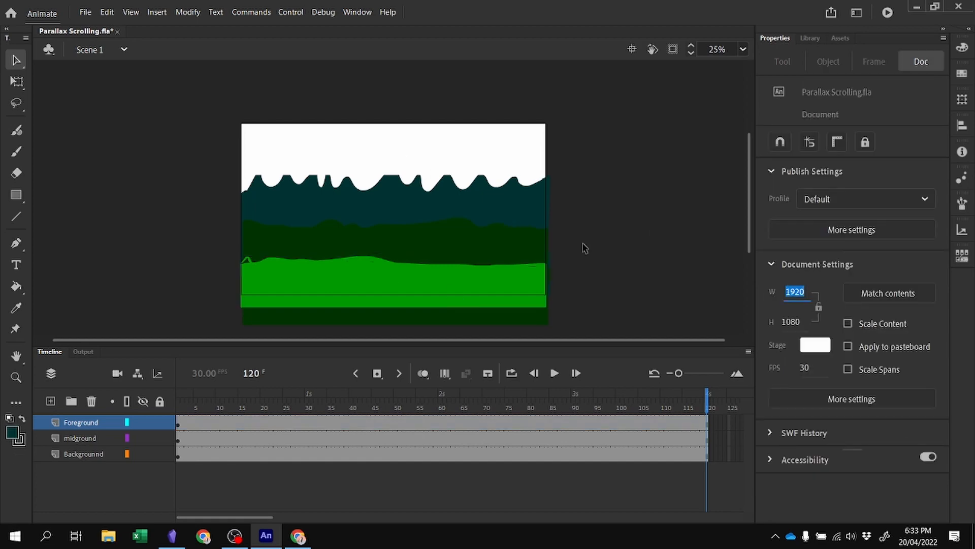
click(451, 283)
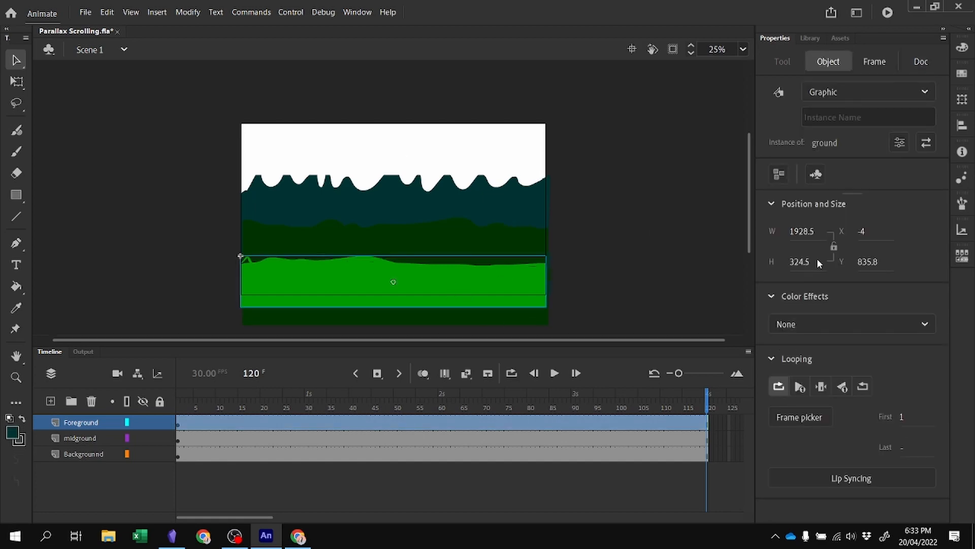
click(800, 232)
click(866, 230)
text(+1920)
key(Return)
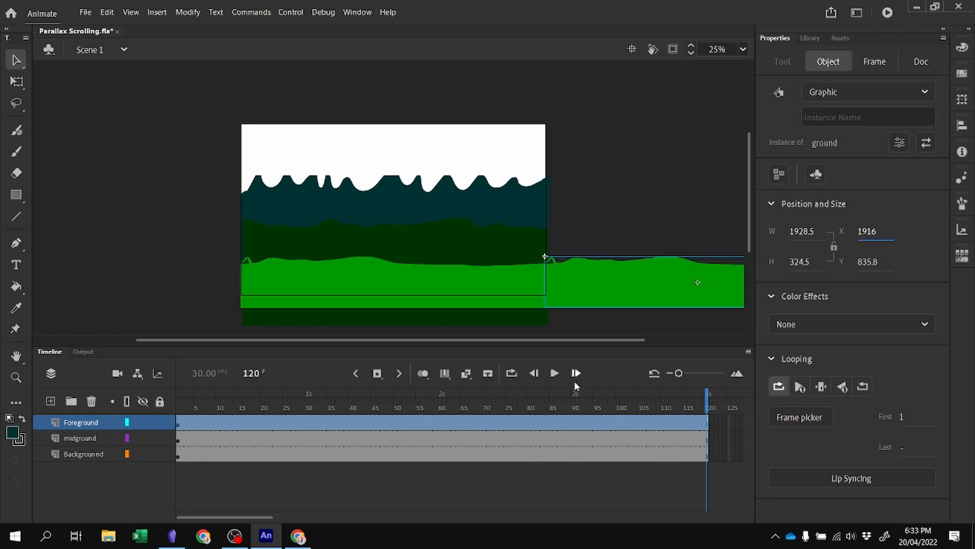
key(ctrl+minus)
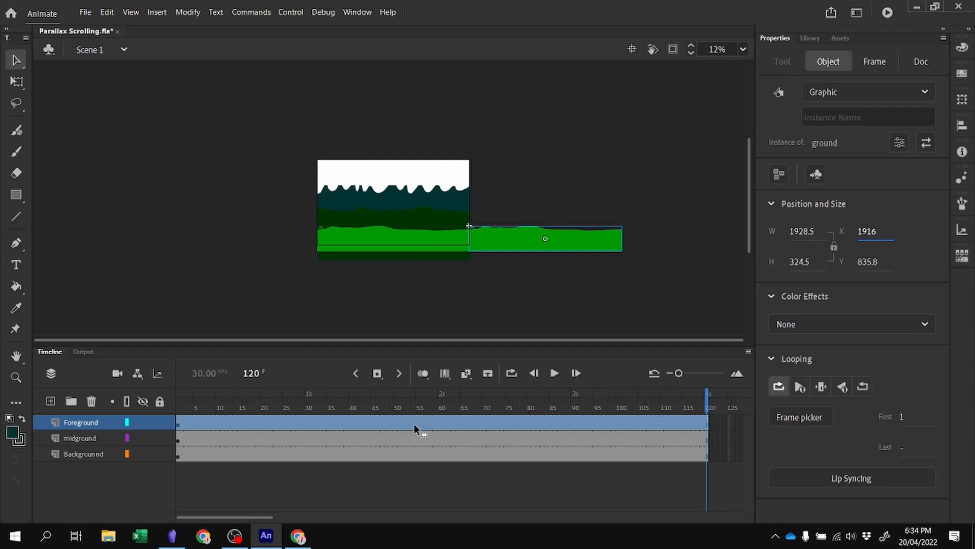
key(ctrl+s)
Duplicate the hills in place and set the copy's X position to 1928
click(400, 218)
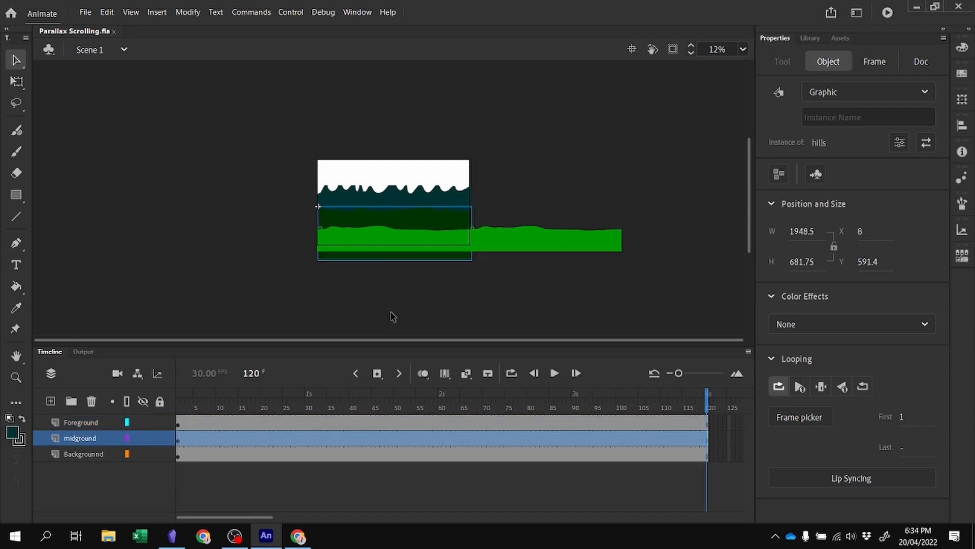
click(868, 231)
key(Return)
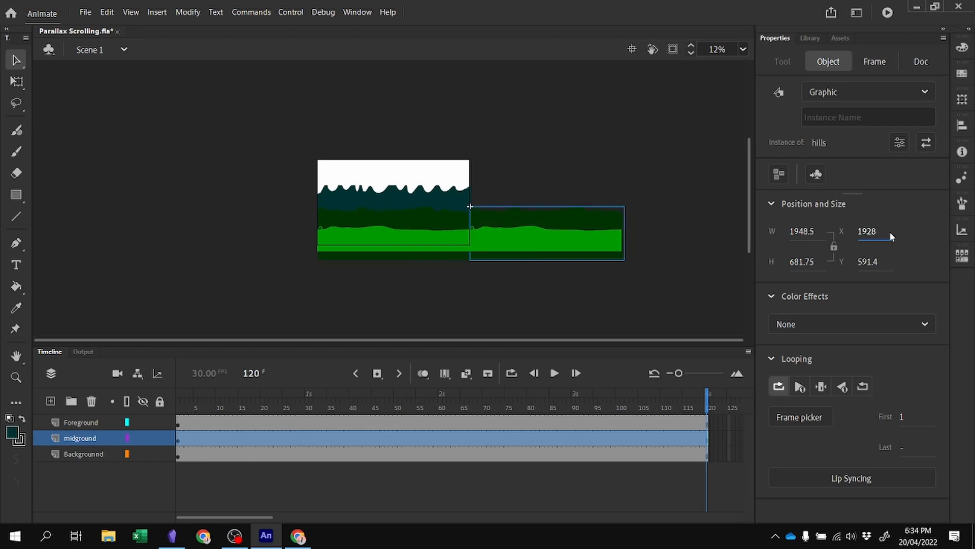
Duplicate the mountains in place on the Background layer and offset the copy's X position by +1920
click(704, 453)
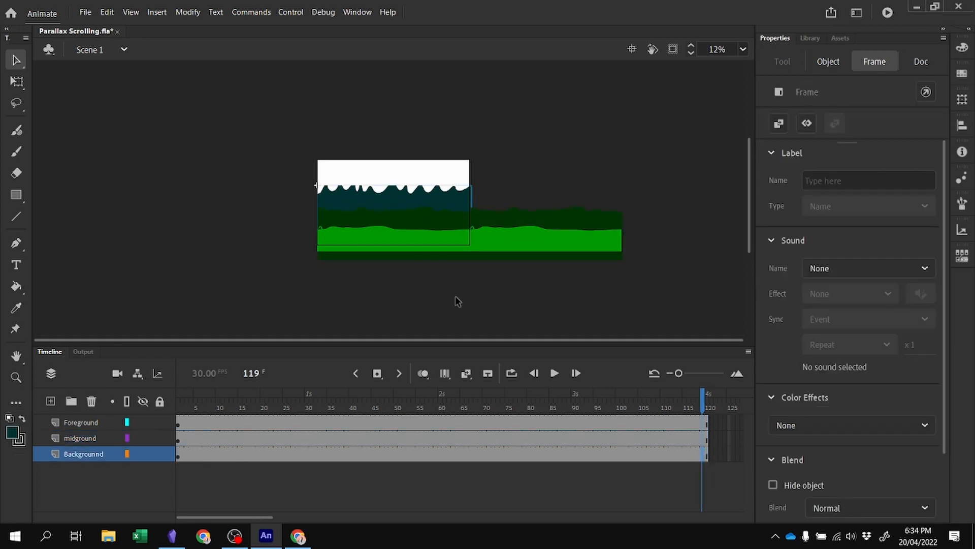
click(707, 400)
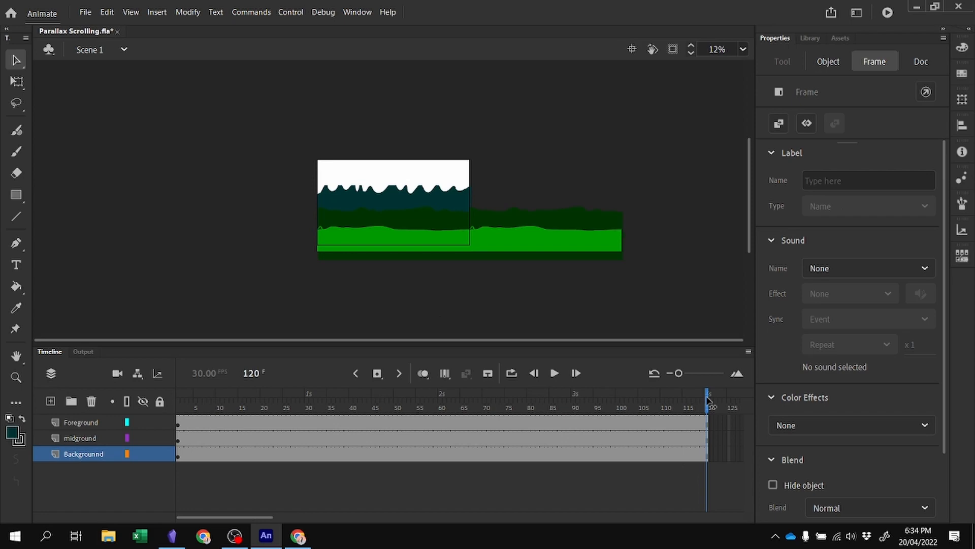
click(440, 208)
click(875, 232)
text(+1)
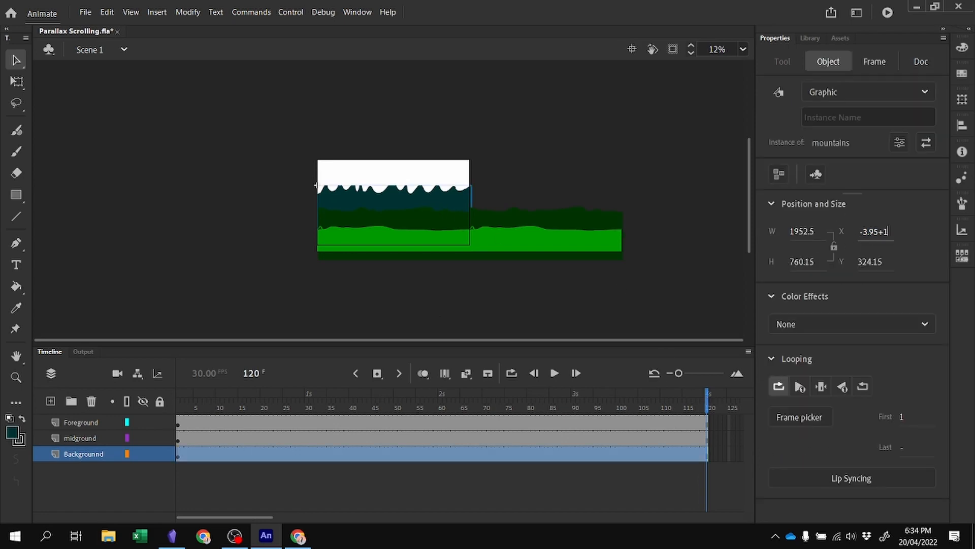
text(920)
key(Return)
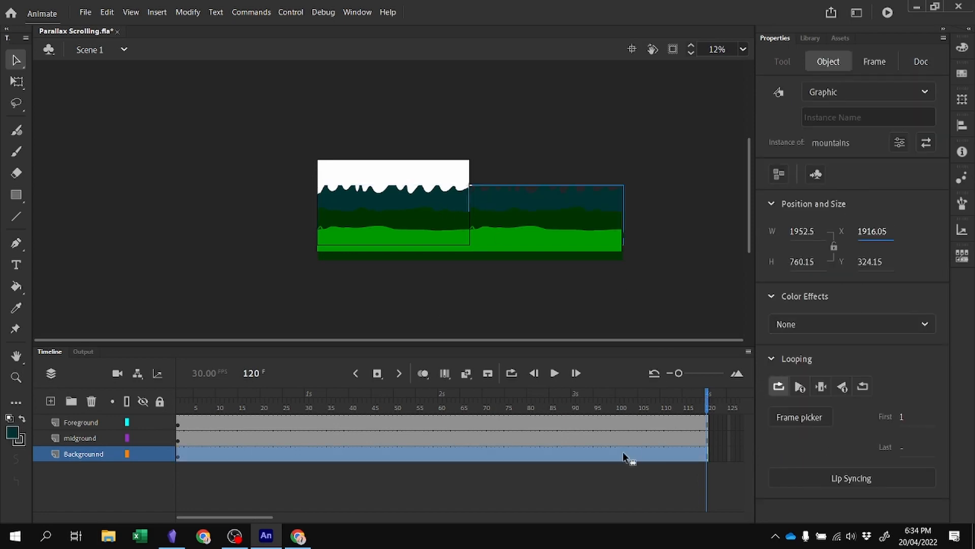
Hide the midground and Foreground layers and create a motion tween from both mountains instances on the Background layer
click(143, 438)
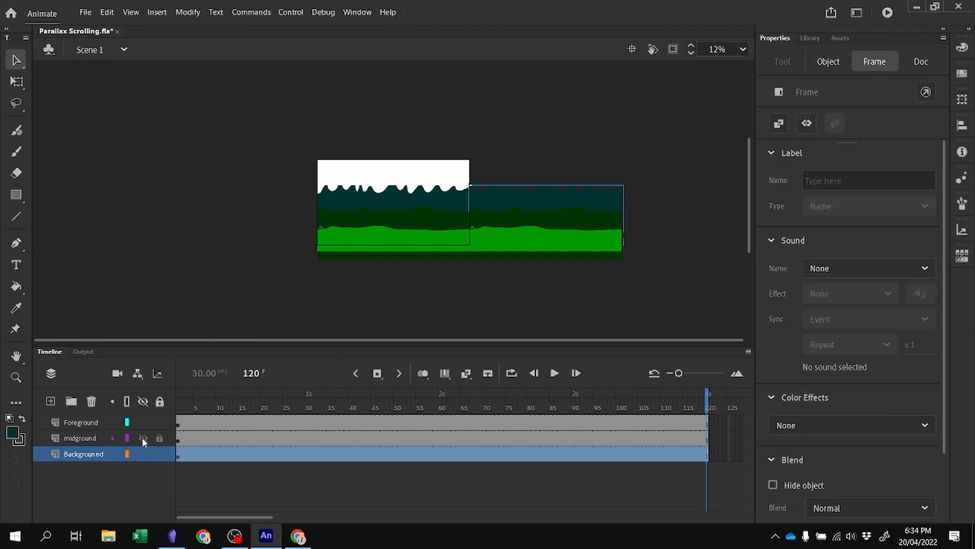
click(142, 423)
drag(245, 160, 710, 305)
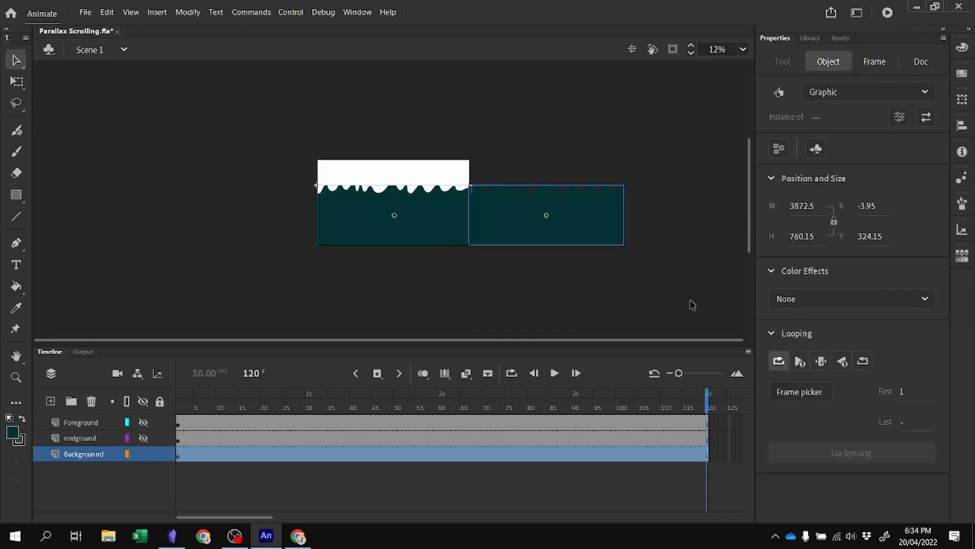
right_click(553, 456)
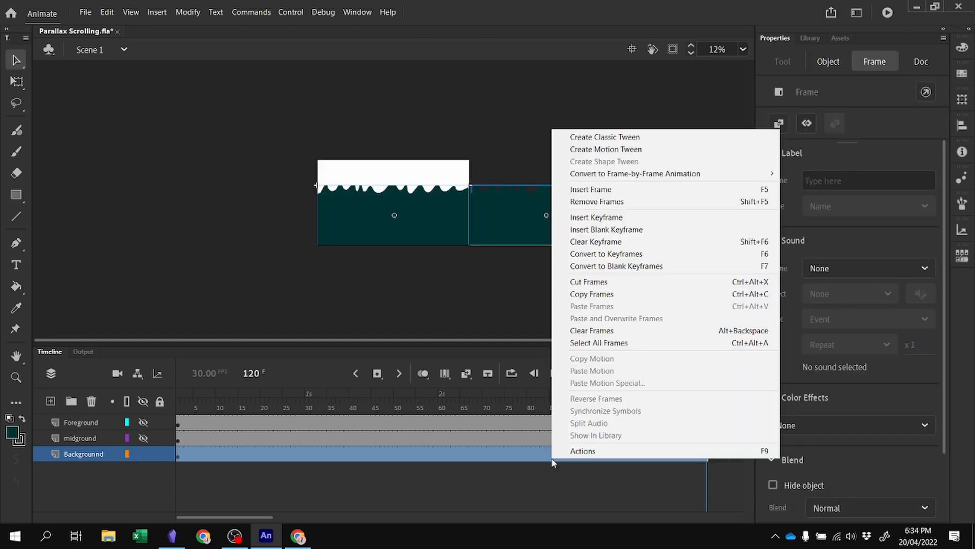
click(628, 150)
click(562, 305)
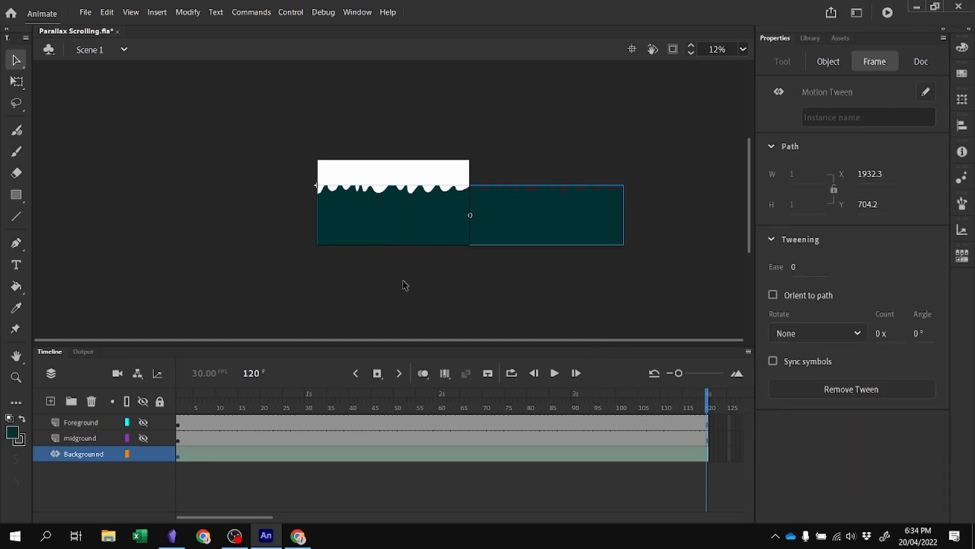
Try to shift the mountains tween by setting its path X position to 12.3
click(871, 169)
click(893, 176)
key(shift+Home)
text(10)
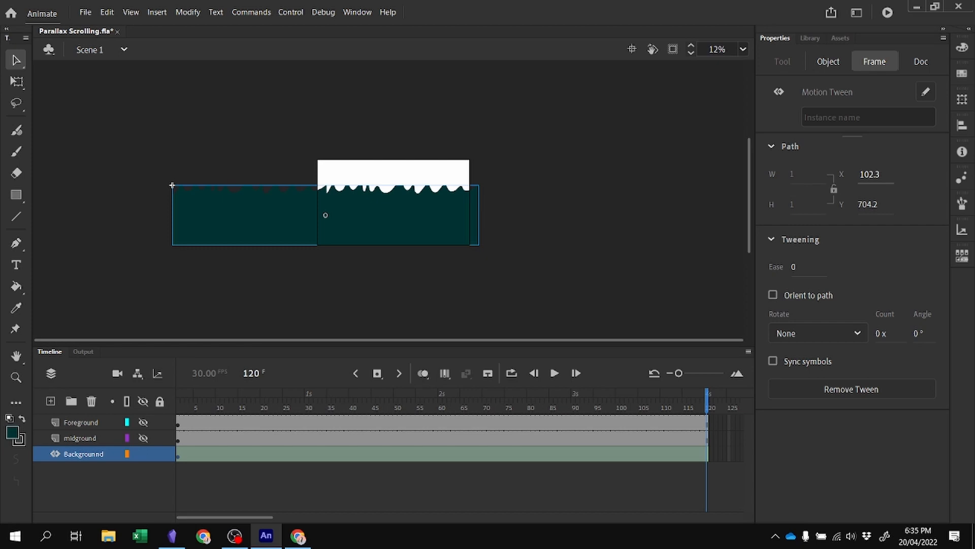
key(BackSpace)
key(Return)
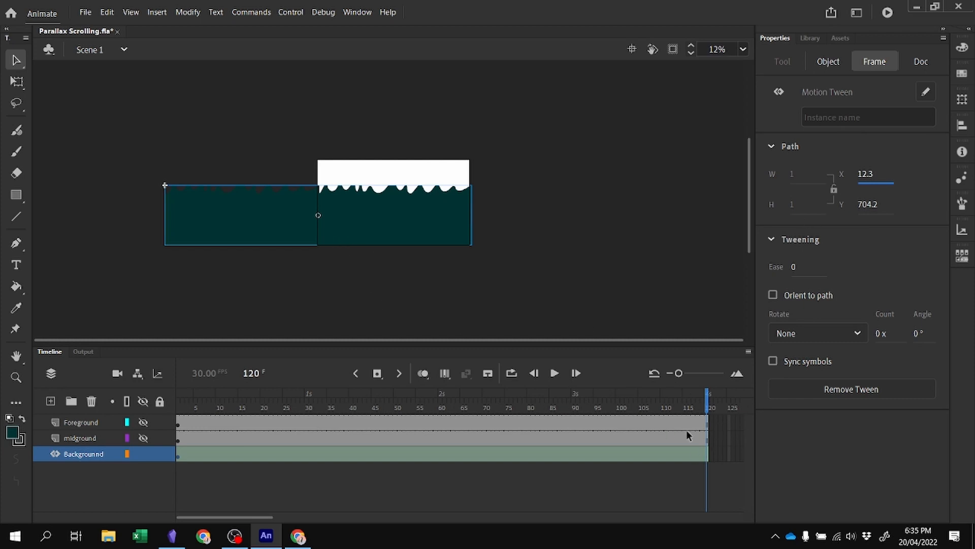
key(Return)
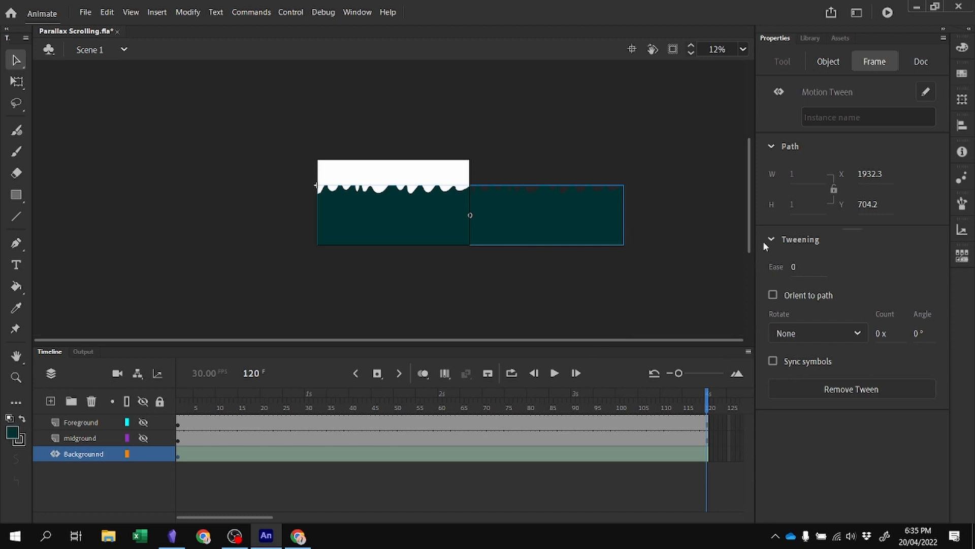
Move the mountains horizontally at frame 120 to about X -1927 so the second copy covers the stage
drag(547, 213, 397, 212)
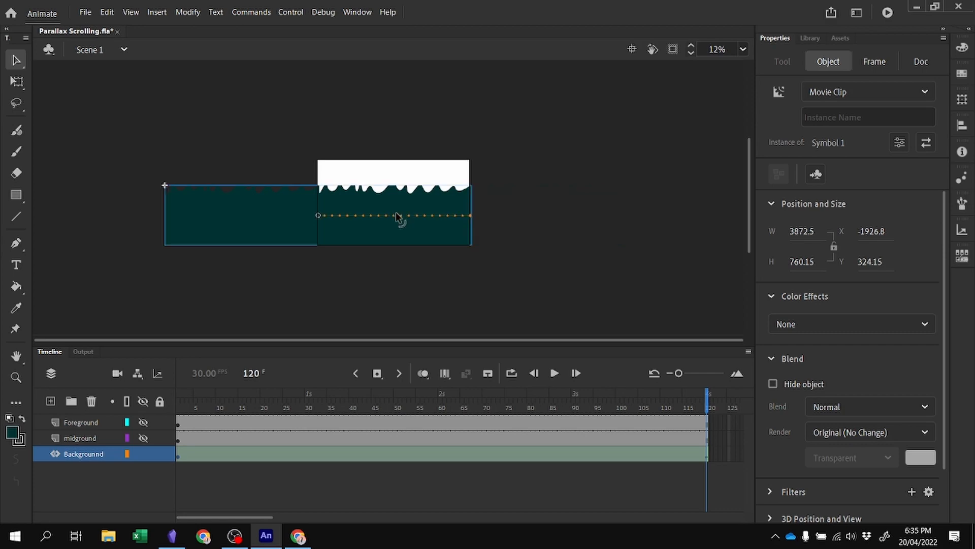
Set the mountains' X position to -1920 at frame 120 and play the animation
click(870, 230)
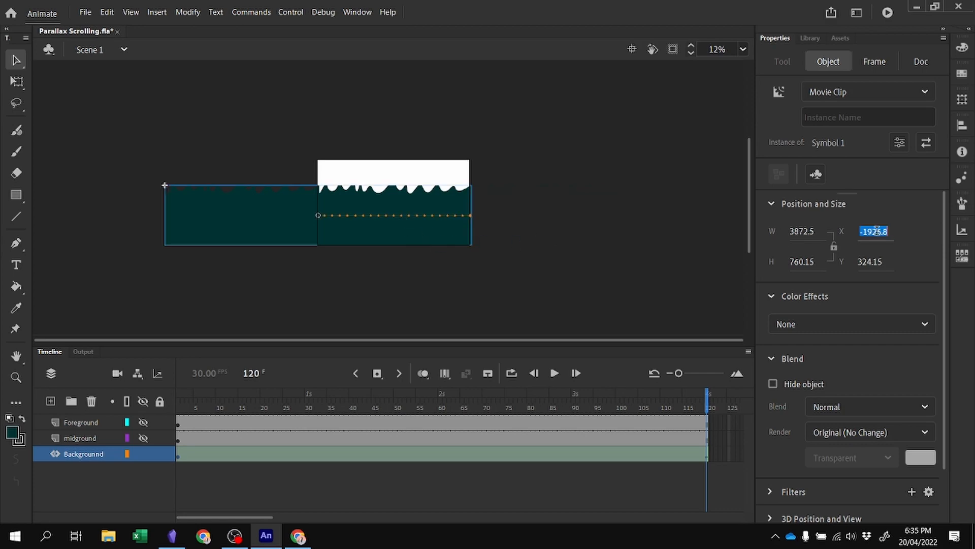
drag(878, 231, 900, 236)
text(0)
key(Return)
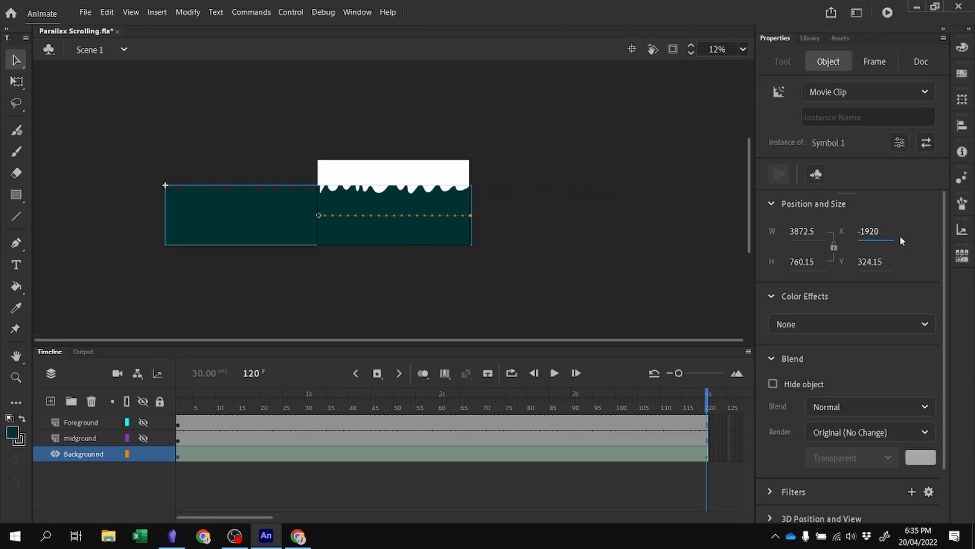
click(690, 321)
key(Return)
Hide the Background layer, show midground, and nudge both hills instances at frame 1 to X 0
click(179, 439)
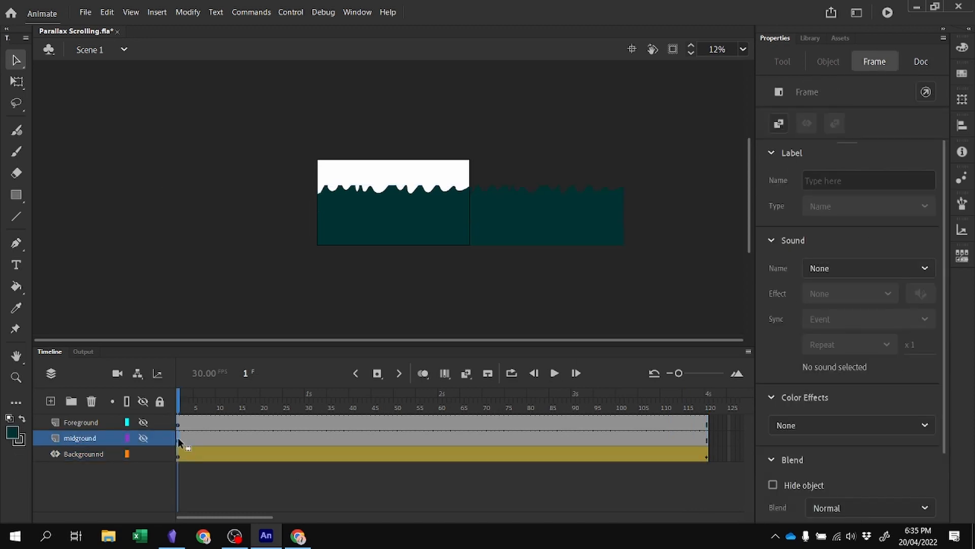
click(144, 453)
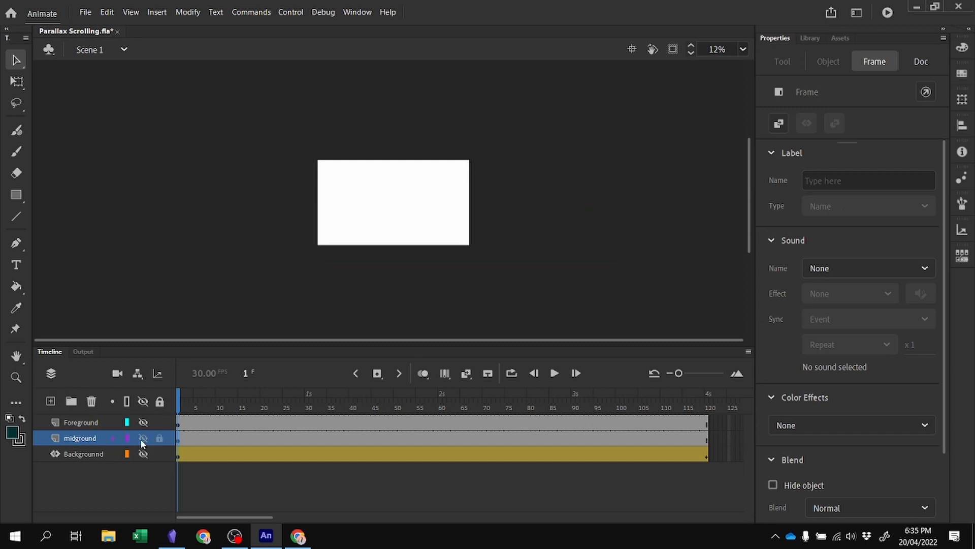
click(141, 438)
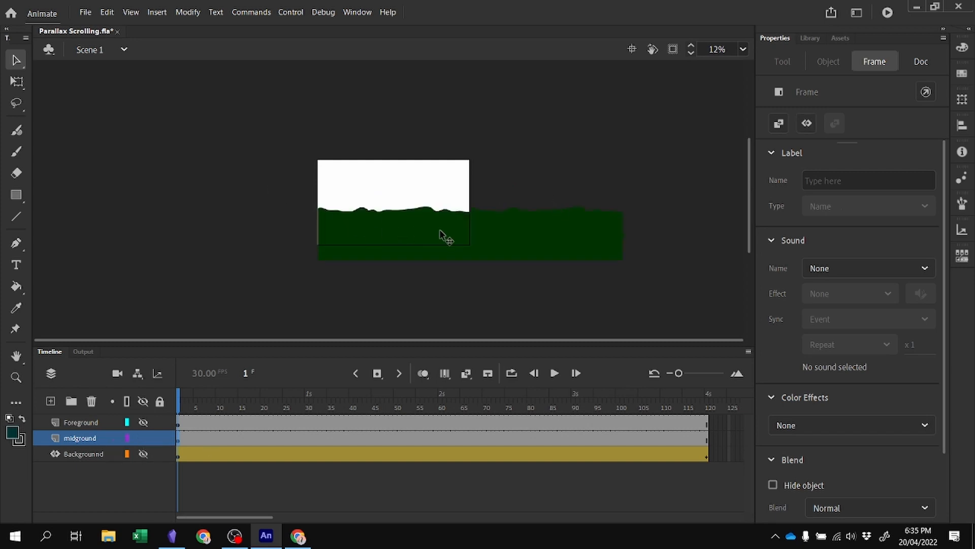
drag(218, 156, 691, 335)
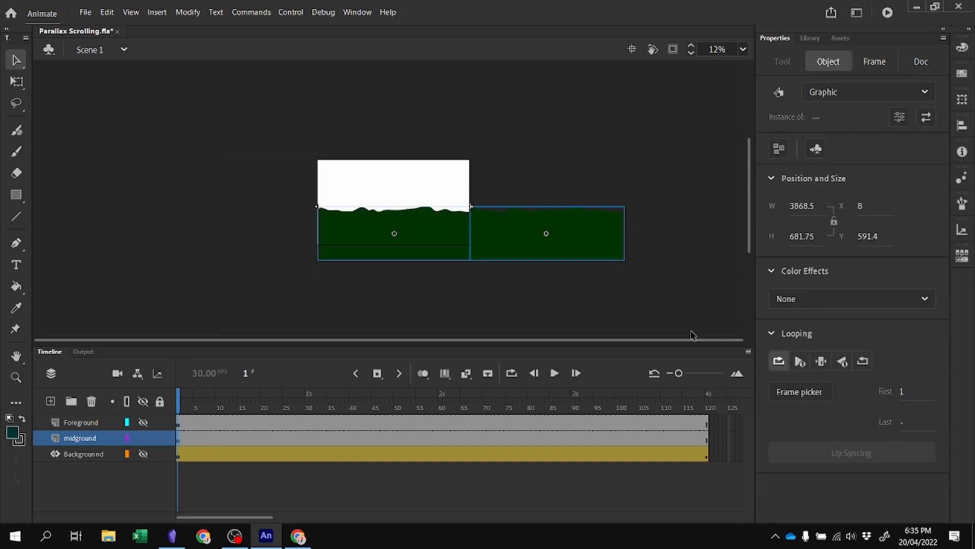
key(Left)
key(Left)
key(Left)
key(Left)
key(Left)
key(Left)
key(Left)
key(Left)
Duplicate both hills instances in place on the midground layer and set the copies' X position to 3840
key(ctrl+v)
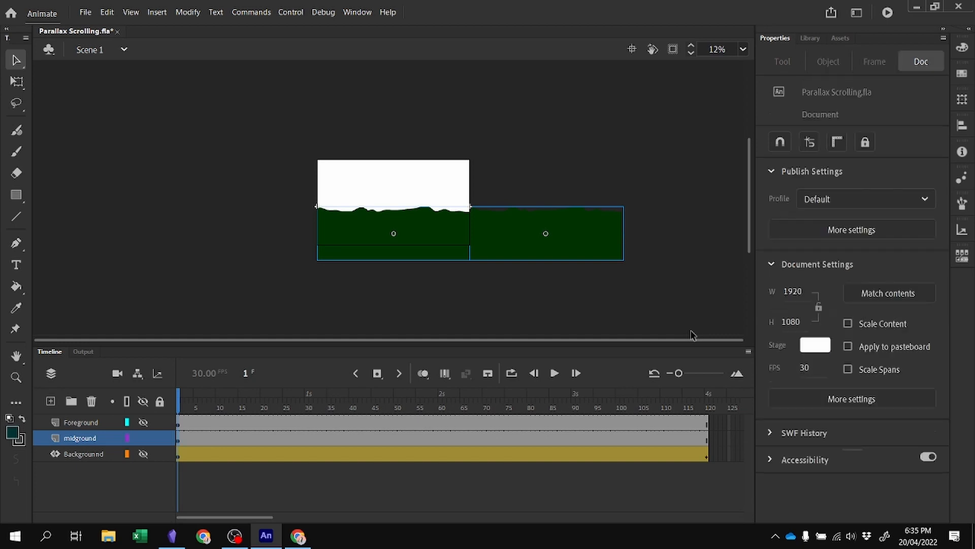
key(ctrl+z)
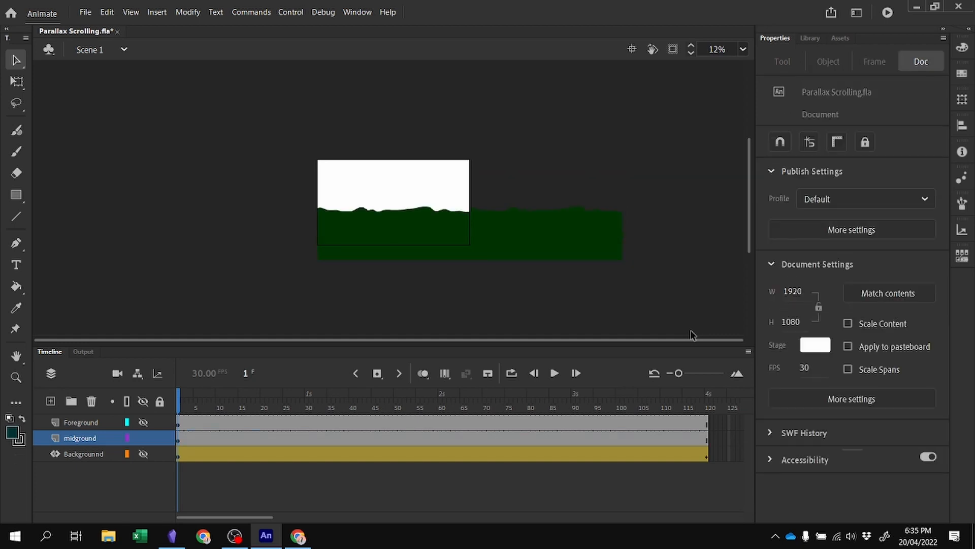
key(ctrl+a)
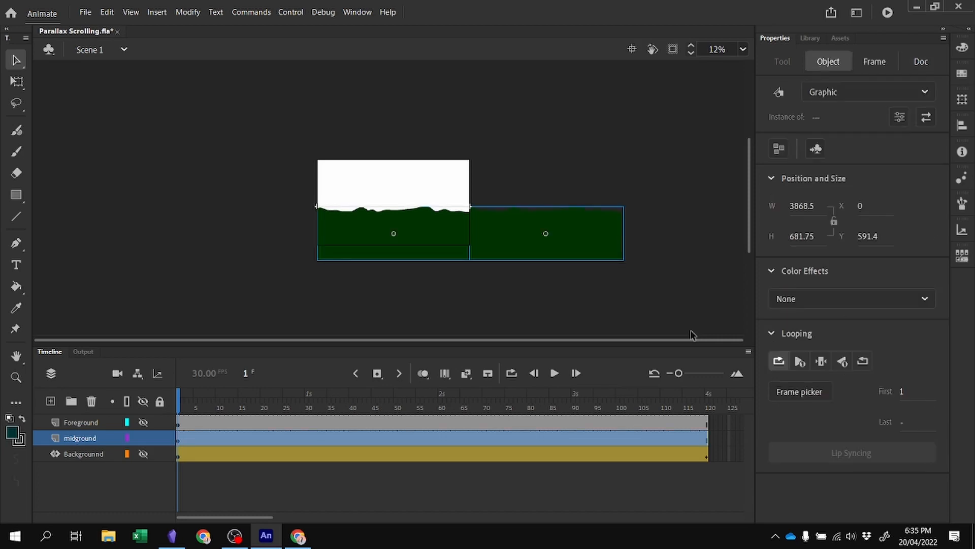
mouse_move(573, 247)
mouse_down()
mouse_move(822, 236)
mouse_move(589, 244)
mouse_up()
key(ctrl+z)
click(870, 207)
text(1920+1920)
key(Return)
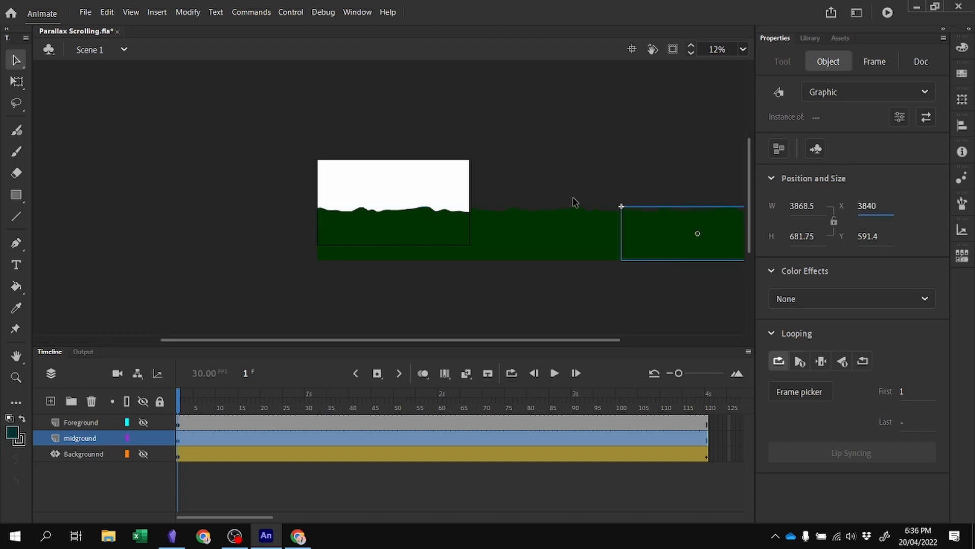
Create a motion tween on the midground layer, converting the four hills instances into one symbol
key(ctrl+minus)
mouse_move(293, 181)
mouse_down()
mouse_move(346, 213)
mouse_move(699, 299)
mouse_up()
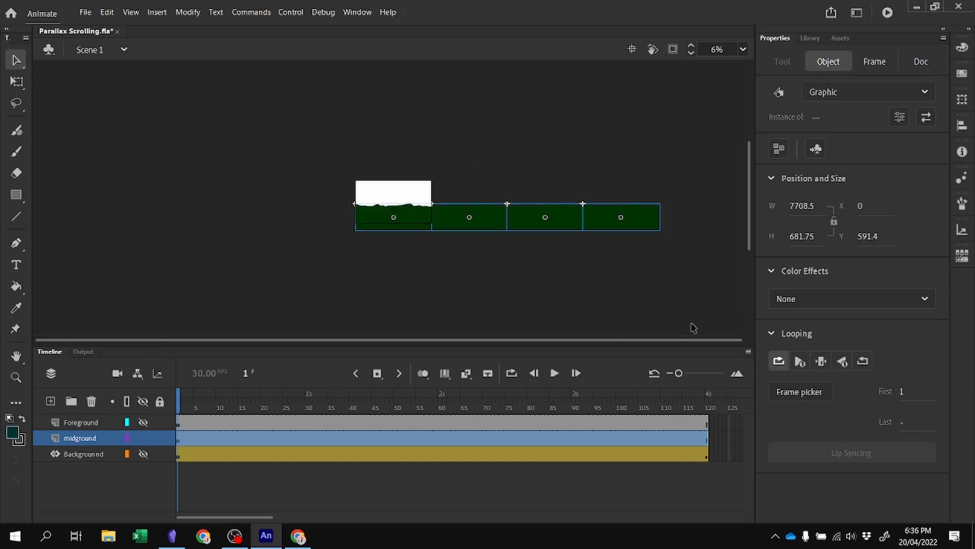
click(702, 404)
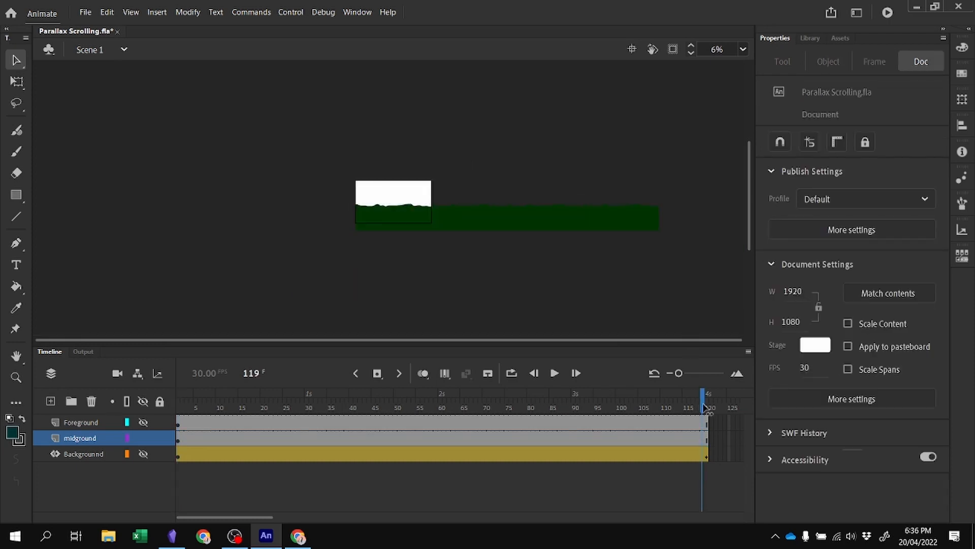
click(707, 405)
right_click(496, 436)
click(552, 131)
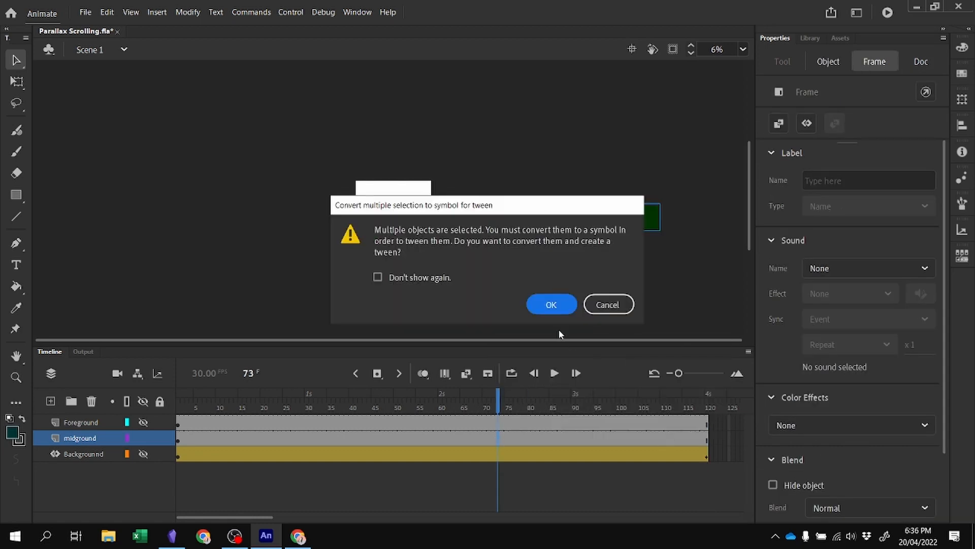
click(552, 304)
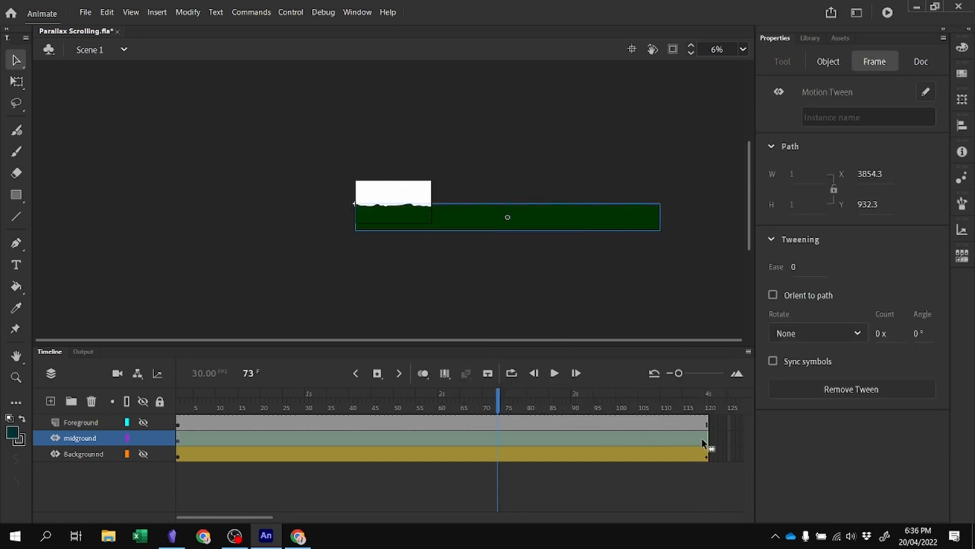
Set the hills' X position to -5760 at frame 120 and play the animation
drag(698, 403, 709, 404)
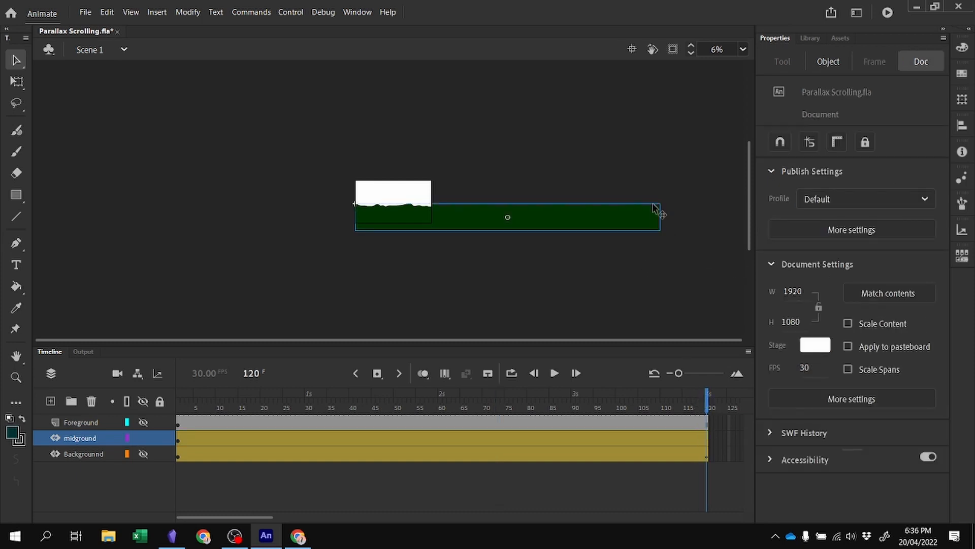
click(836, 60)
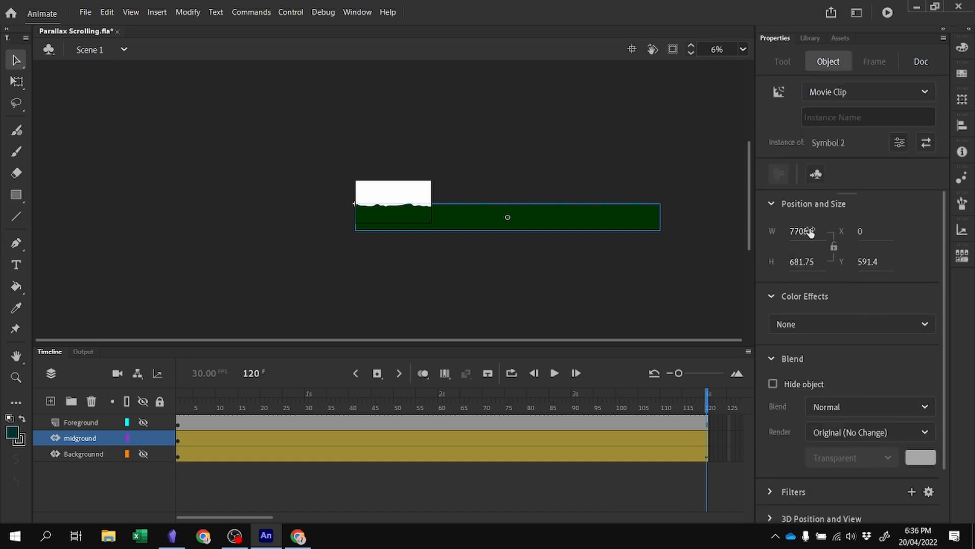
click(862, 233)
text(4*1920)
key(Return)
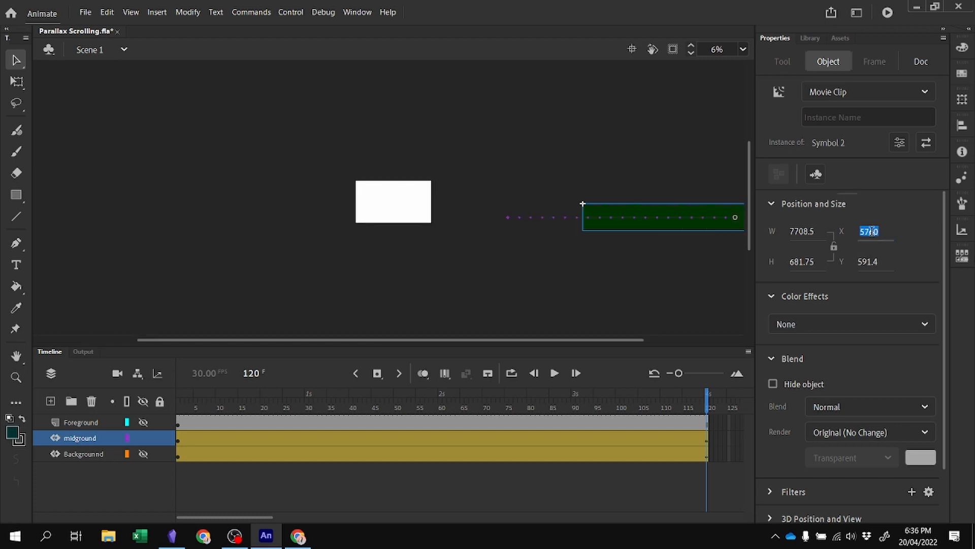
key(Home)
text(-)
key(Return)
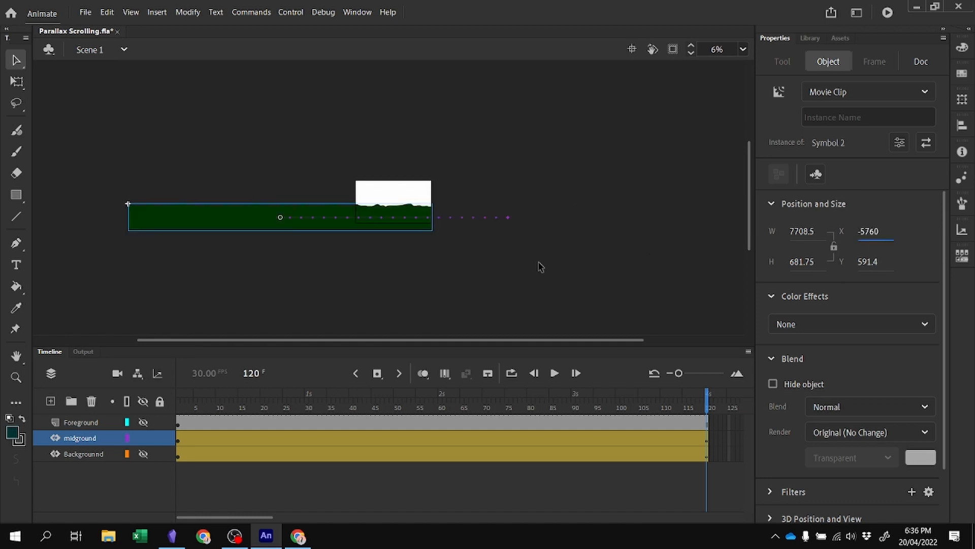
click(478, 280)
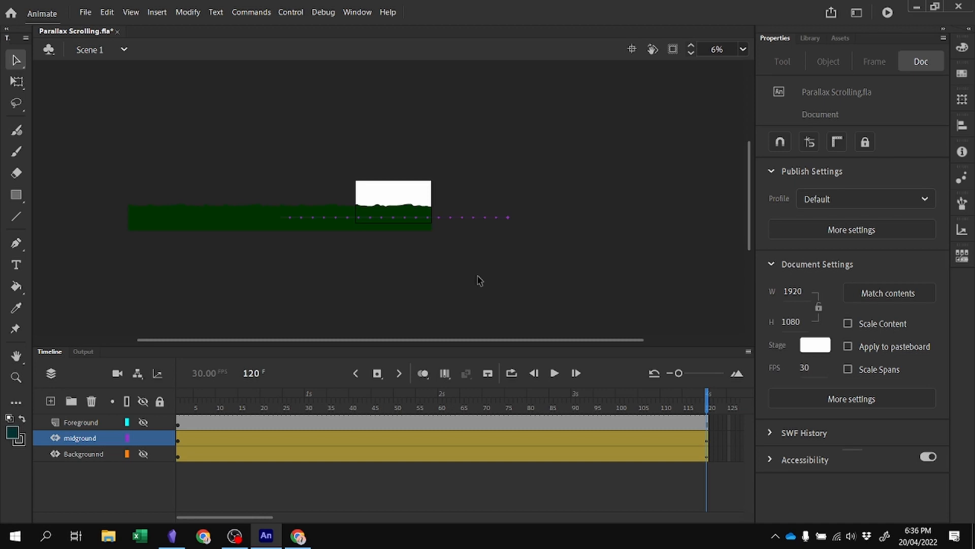
key(Return)
Show the Foreground layer at frame 1 and hide the midground layer
click(177, 424)
click(144, 423)
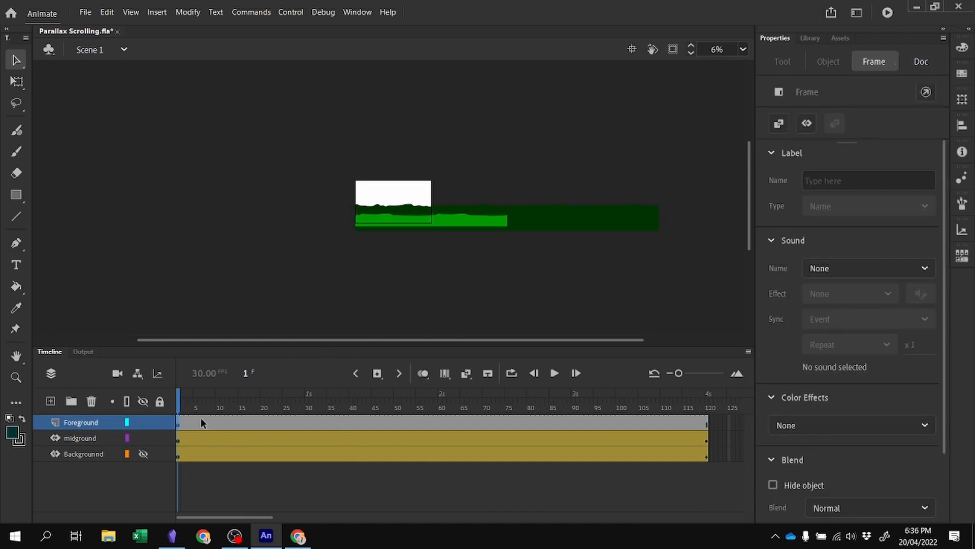
click(147, 438)
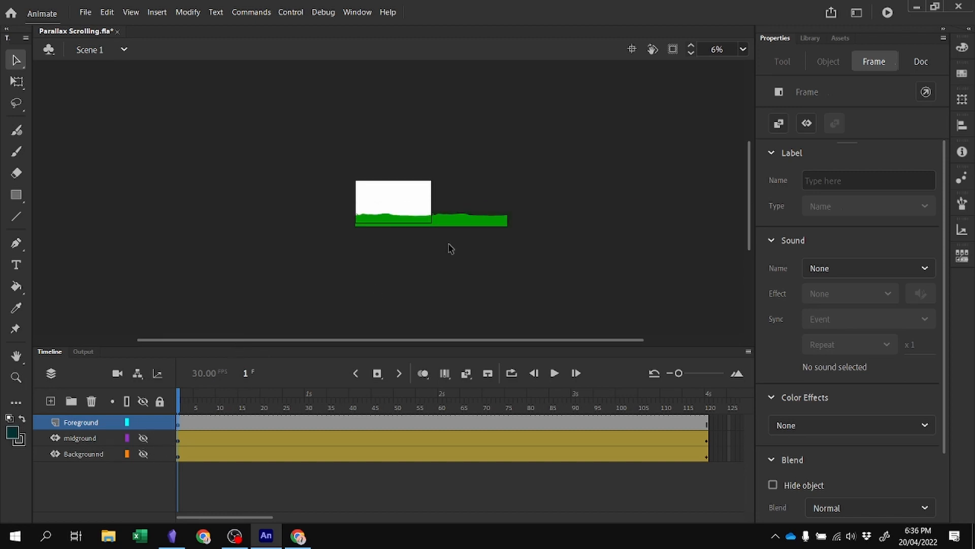
Insert a keyframe at frame 31 on the Foreground layer
click(308, 423)
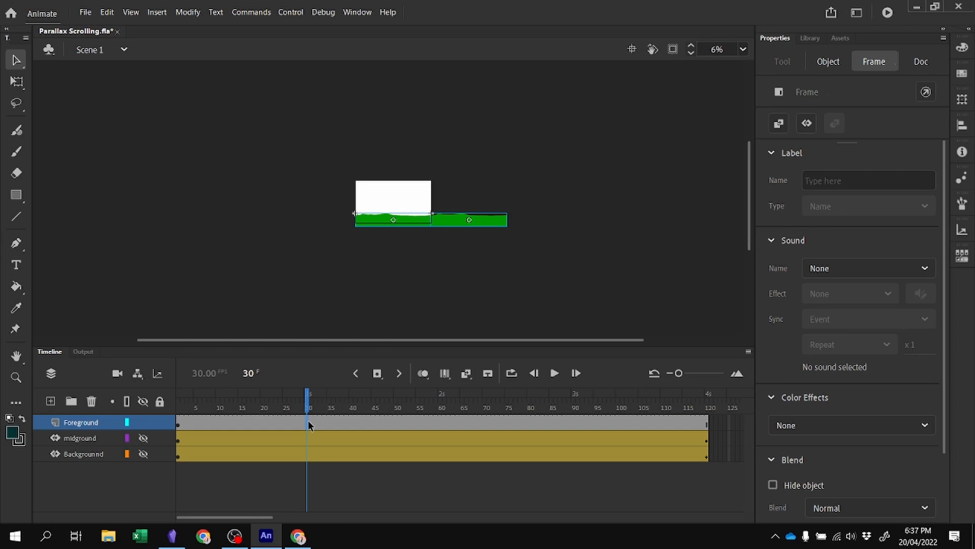
key(ctrl+equal)
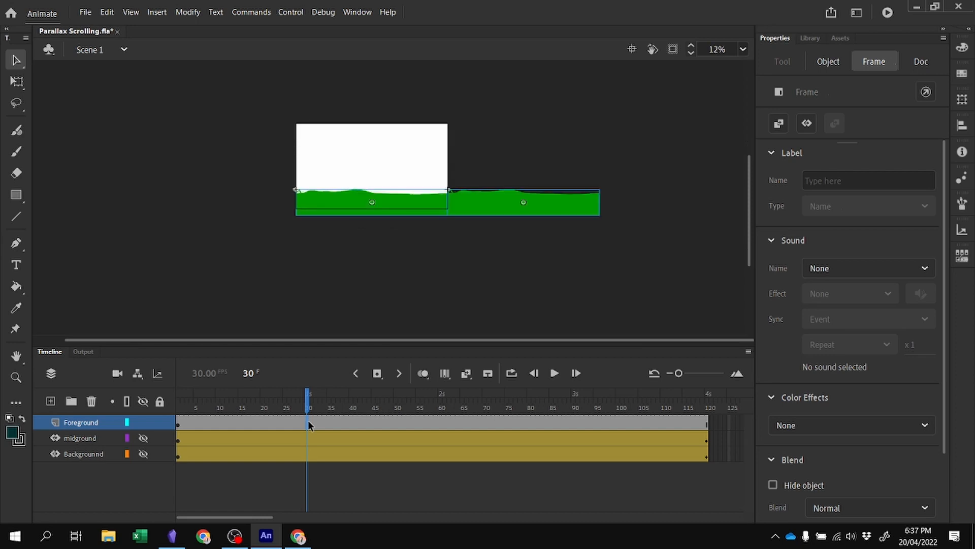
click(736, 374)
click(736, 374)
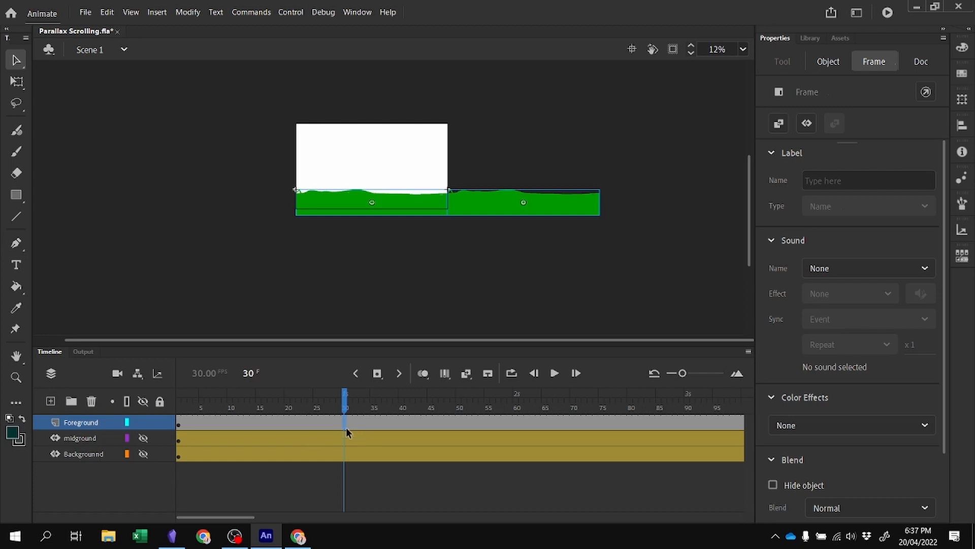
click(350, 396)
mouse_move(351, 394)
mouse_down()
mouse_move(362, 394)
mouse_move(351, 394)
mouse_up()
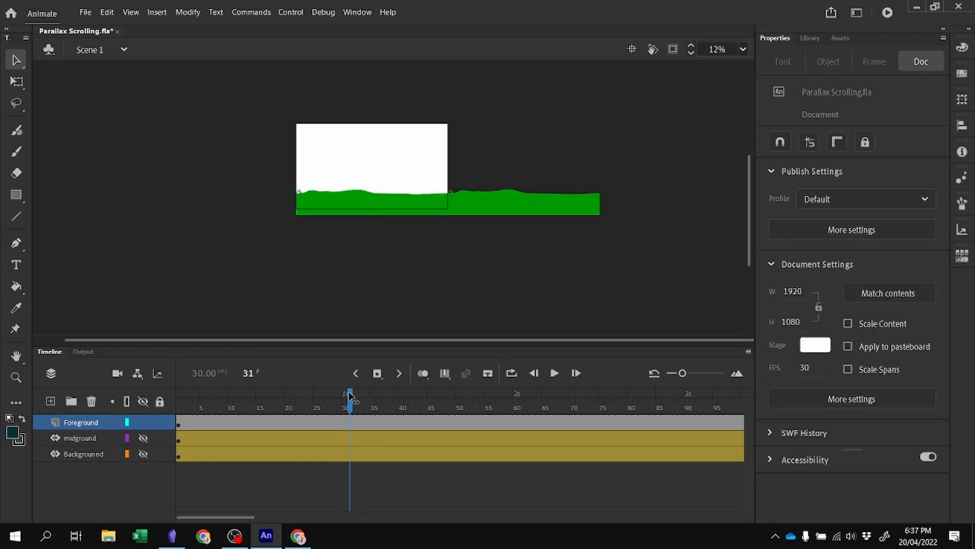
right_click(347, 422)
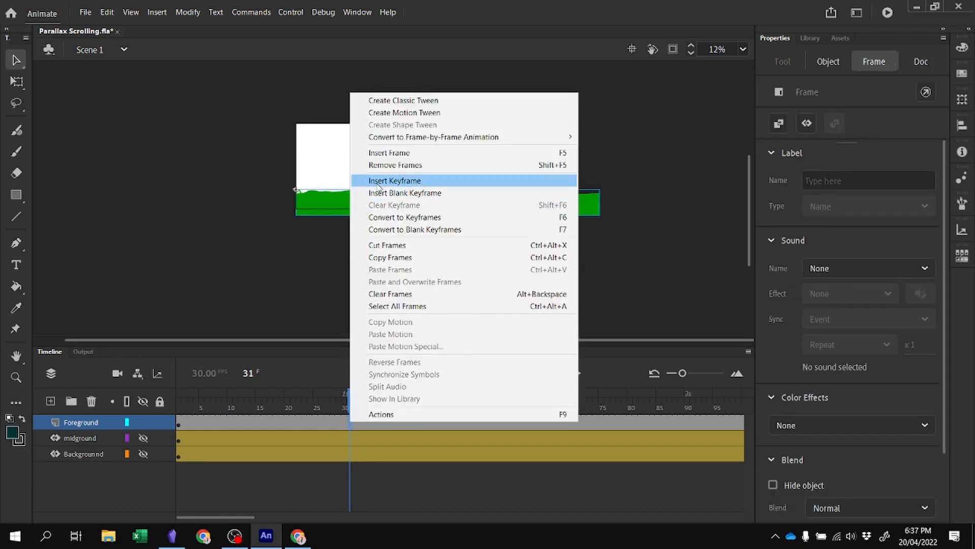
click(378, 182)
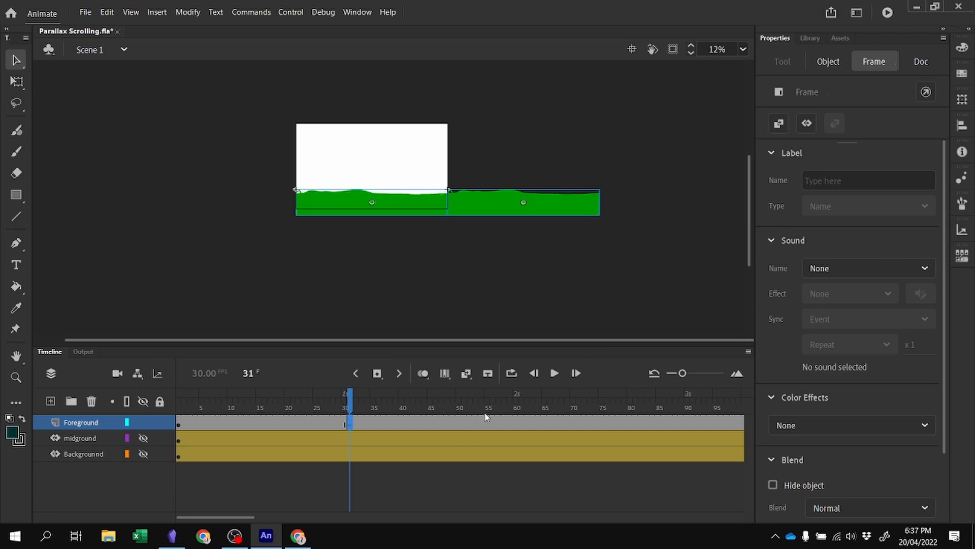
Insert keyframes at frames 61 and 91 on the Foreground layer
click(517, 401)
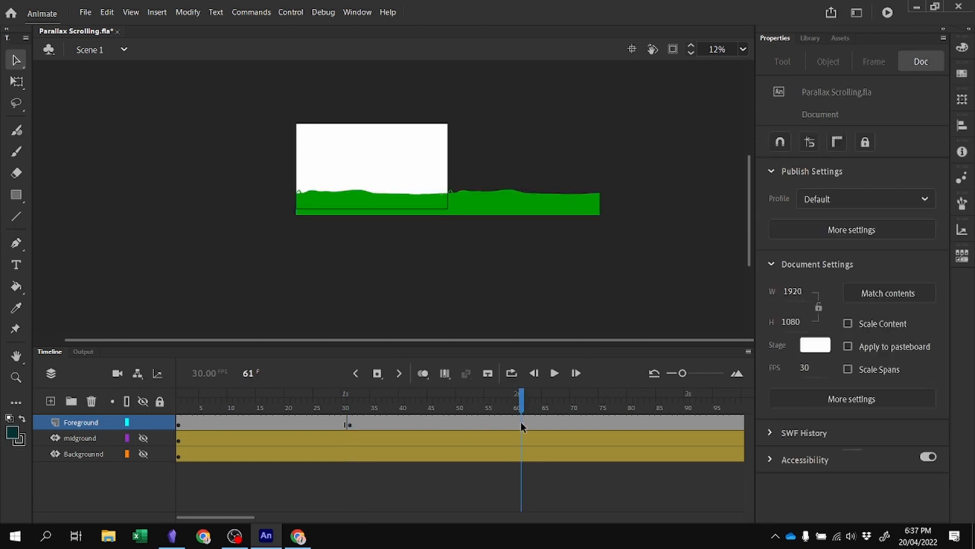
right_click(520, 421)
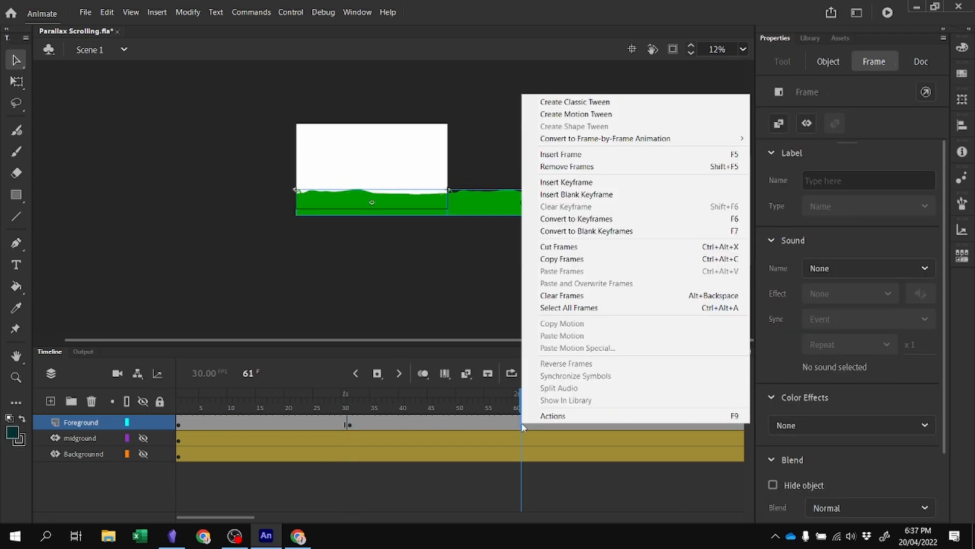
click(550, 183)
drag(526, 402, 692, 409)
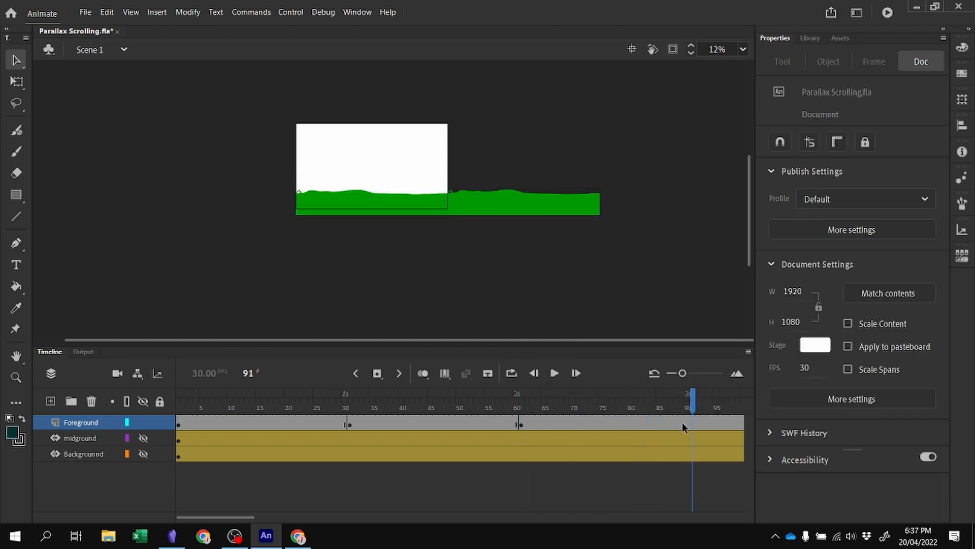
right_click(693, 421)
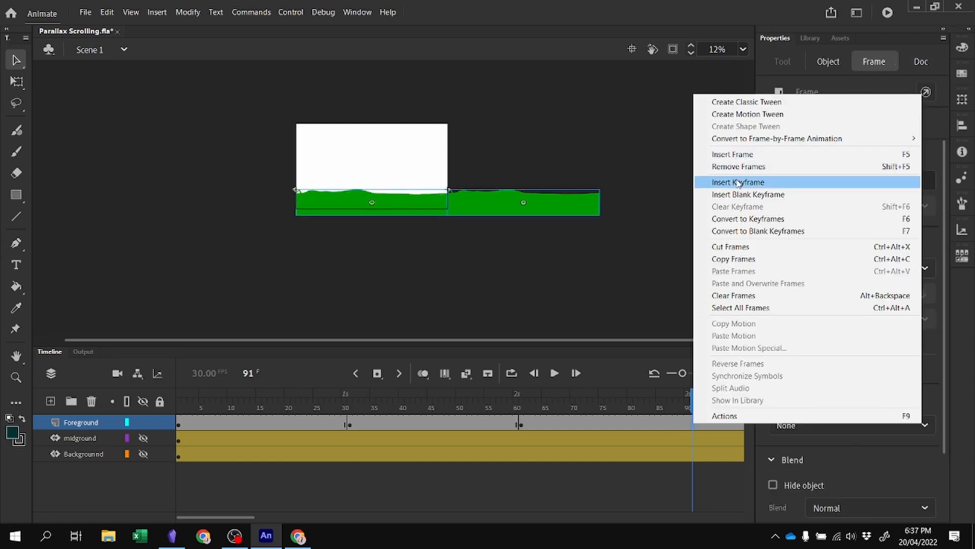
click(737, 183)
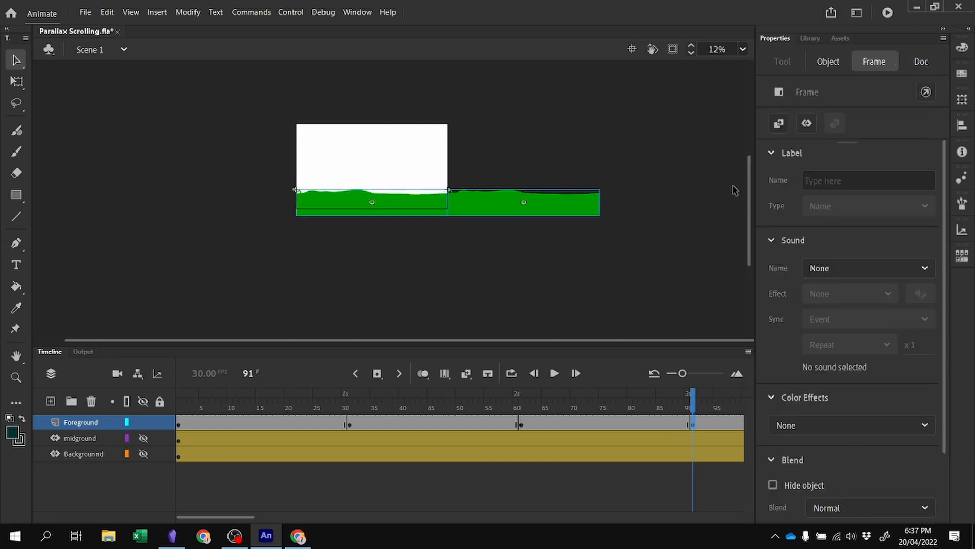
Create a motion tween on the first 30 frames of the Foreground layer, converting both ground instances to a symbol
right_click(342, 421)
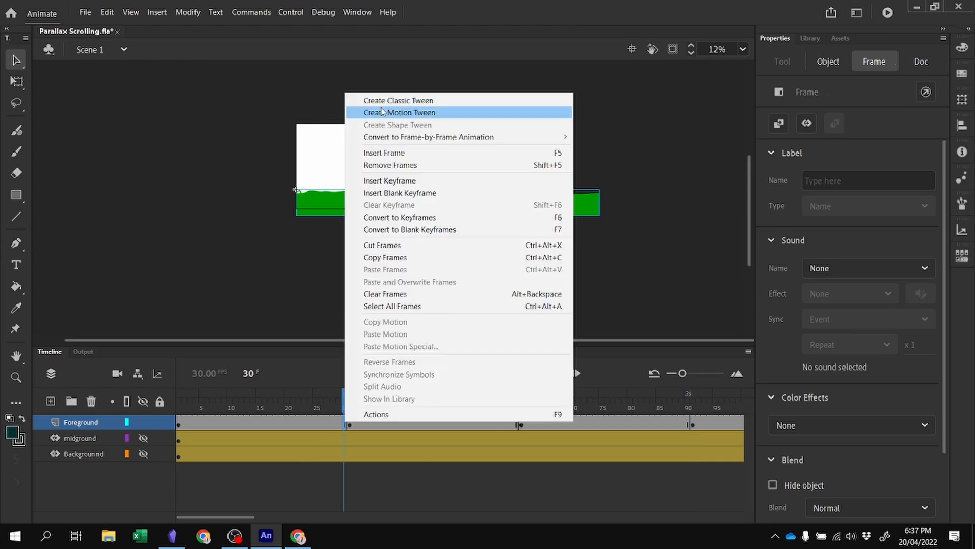
click(346, 100)
click(551, 304)
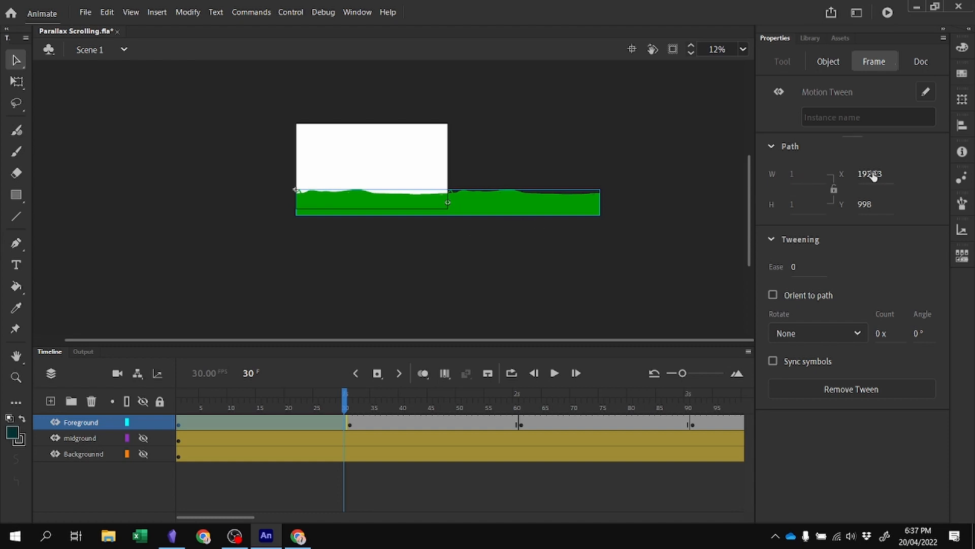
Set the foreground ground symbol's X position to -1924 at frame 30 of its first motion tween
click(503, 283)
click(507, 220)
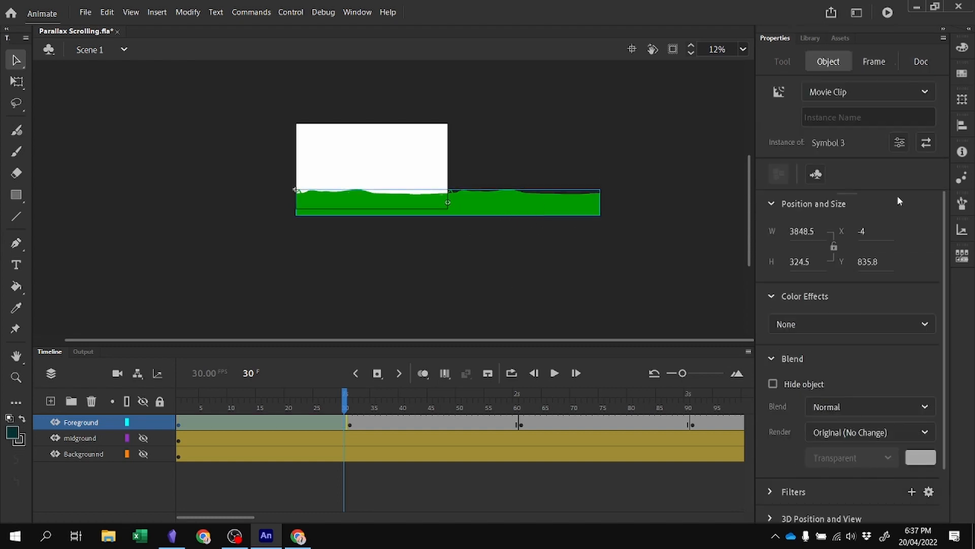
click(865, 230)
text(-1920)
key(shift+Left)
key(shift+Left)
key(shift+Left)
key(shift+Left)
key(shift+Left)
key(Return)
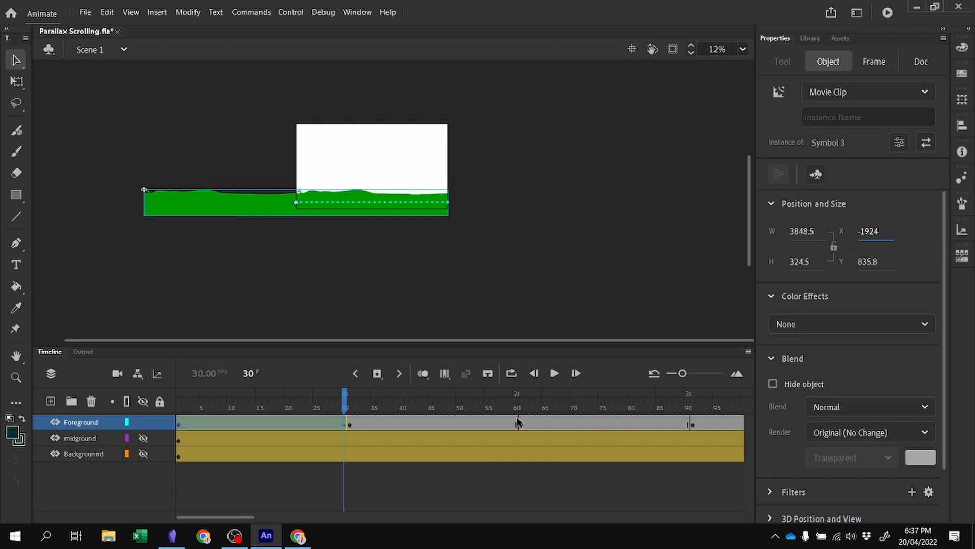
Create a motion tween on frames 31 to 60 of the Foreground layer, converting both ground instances to a symbol
click(517, 421)
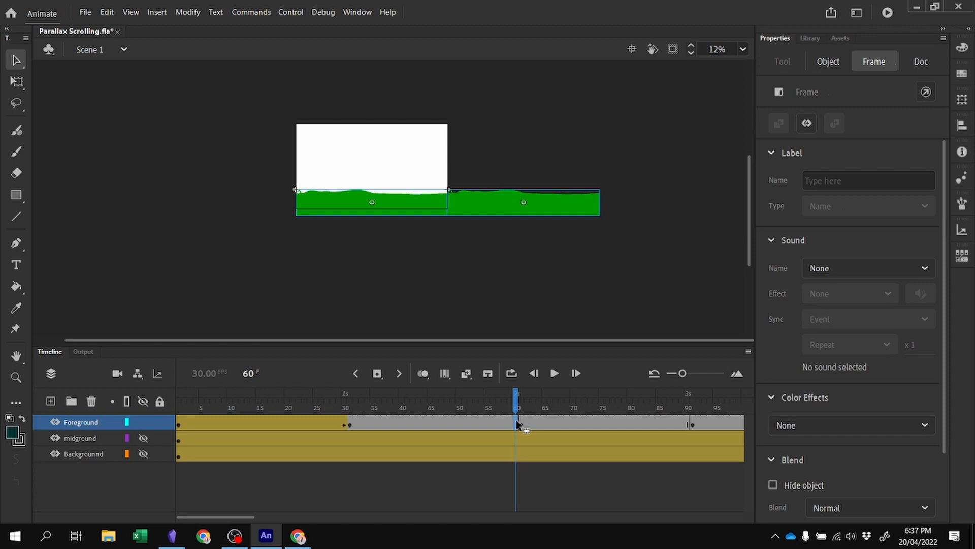
right_click(516, 419)
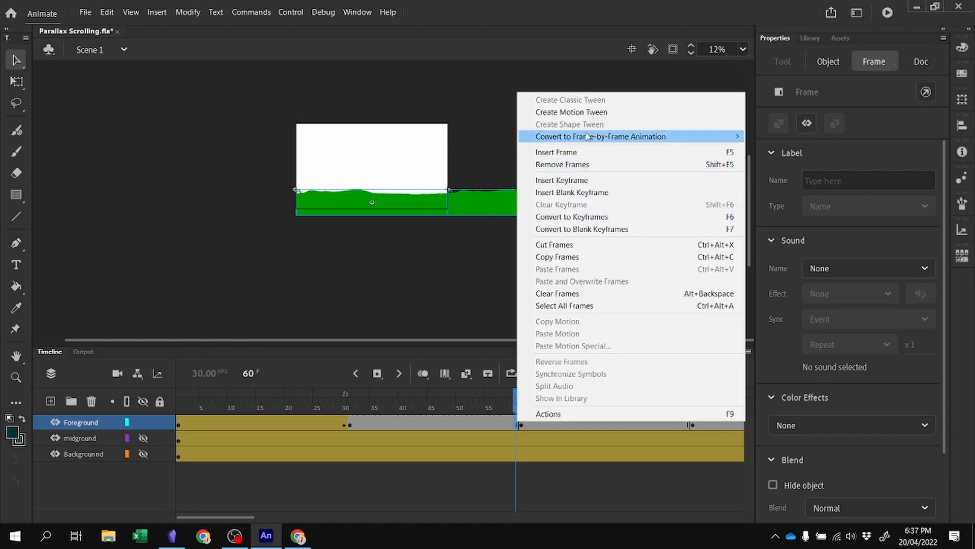
click(571, 112)
click(558, 305)
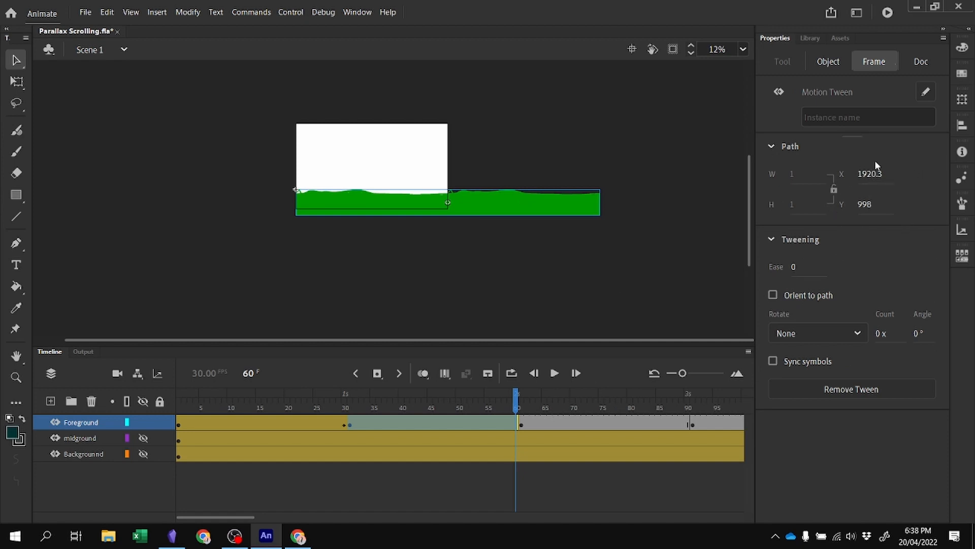
Set the ground symbol's X position to -1924 at frame 60 of the Foreground layer's second tween
click(507, 196)
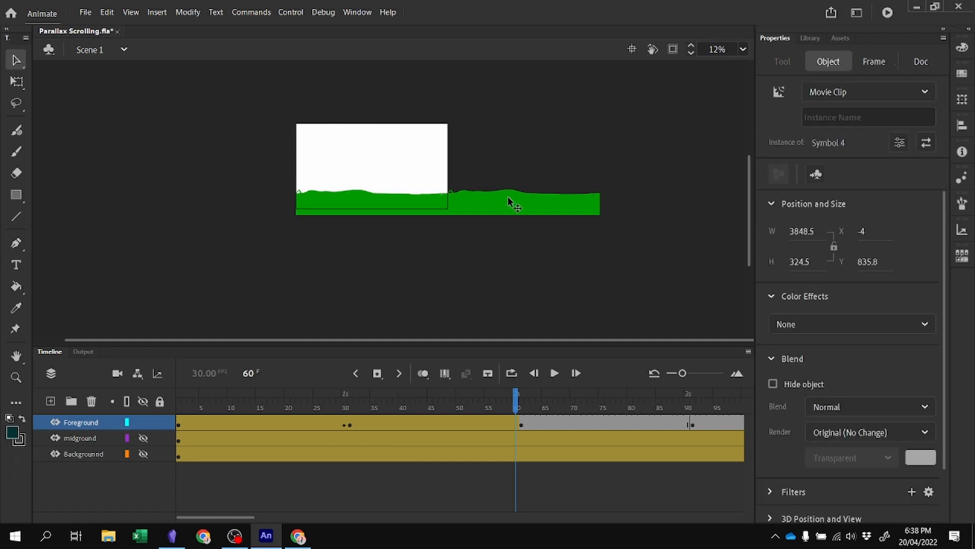
click(867, 231)
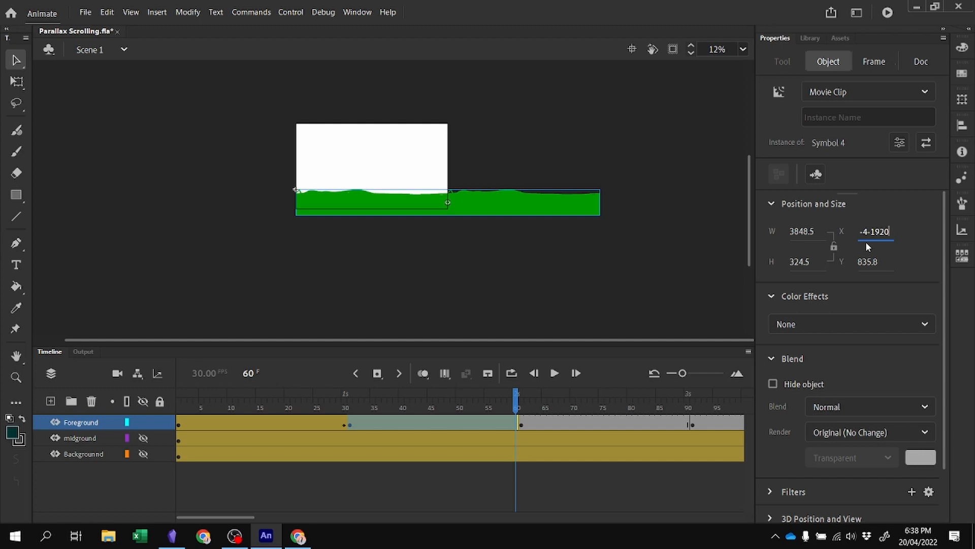
text(-1920)
key(Return)
double_click(872, 231)
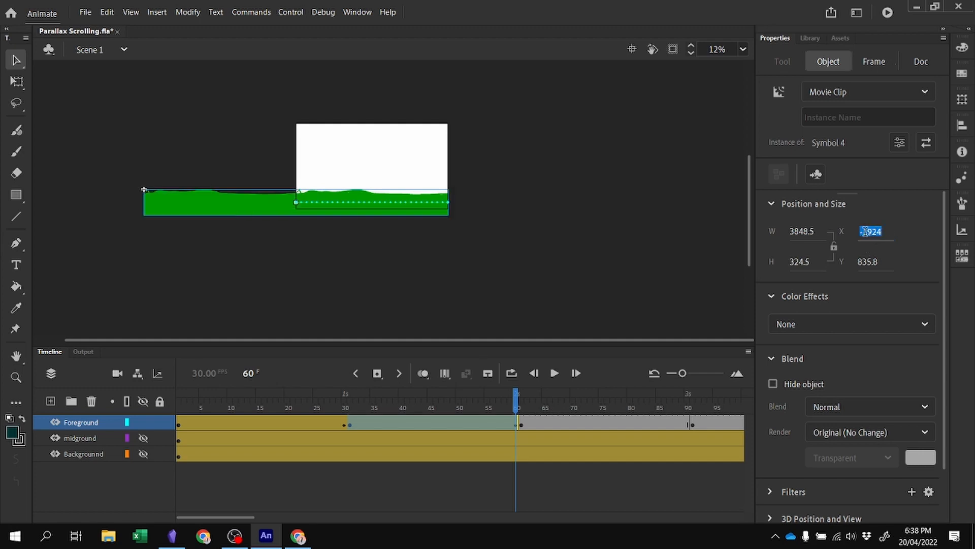
click(613, 195)
Create a motion tween on frames 61 to 90 of the Foreground layer, converting both ground instances to a symbol
click(694, 423)
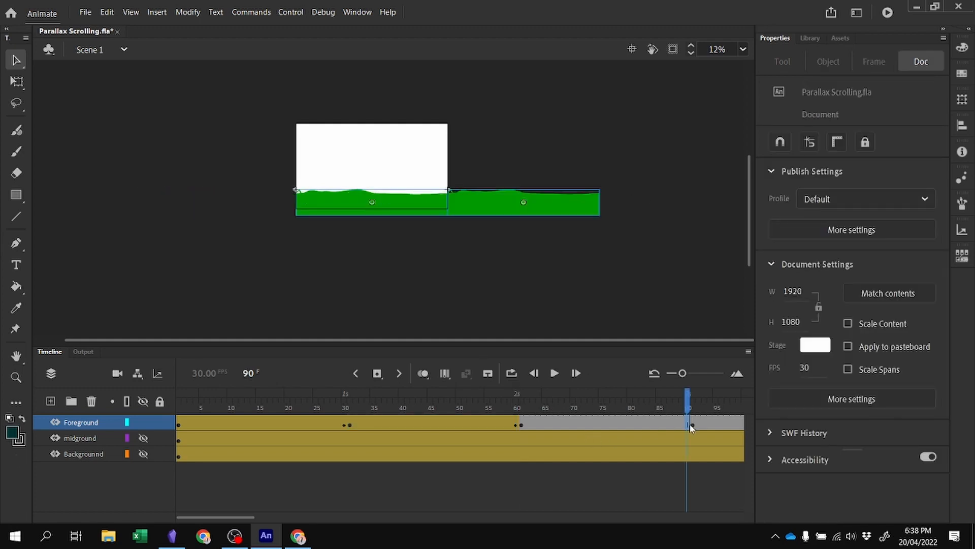
right_click(661, 422)
click(716, 112)
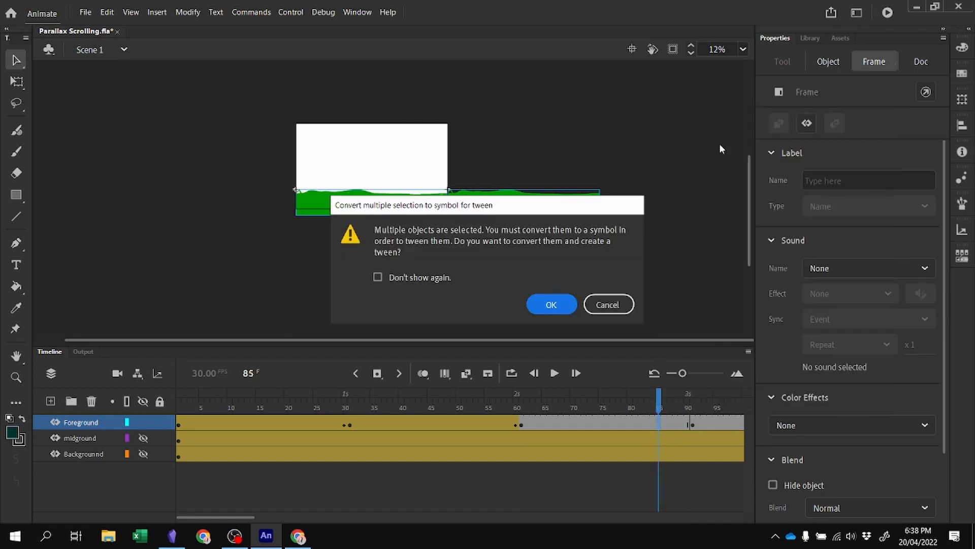
click(562, 307)
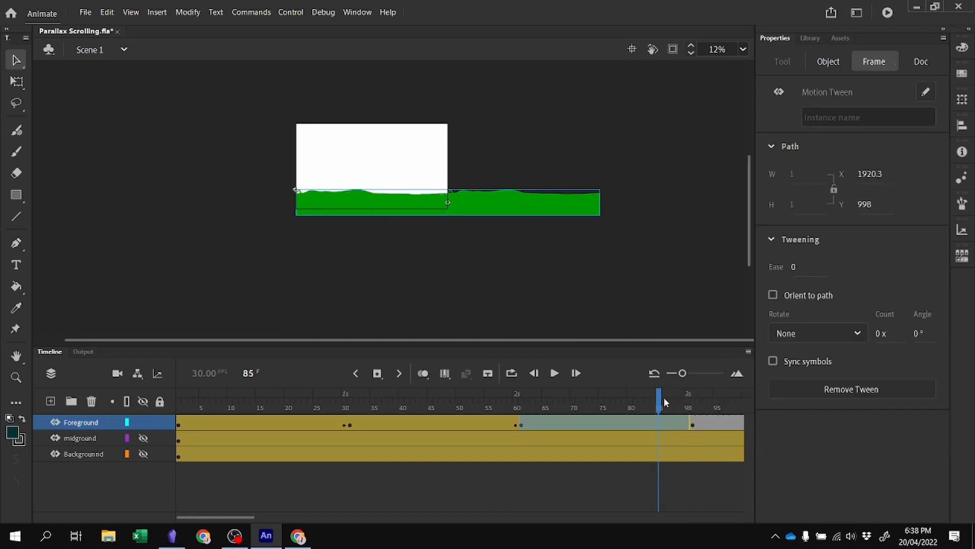
Set the ground symbol's X position to -1924 at frame 90 of the Foreground layer's third tween
drag(664, 397, 688, 399)
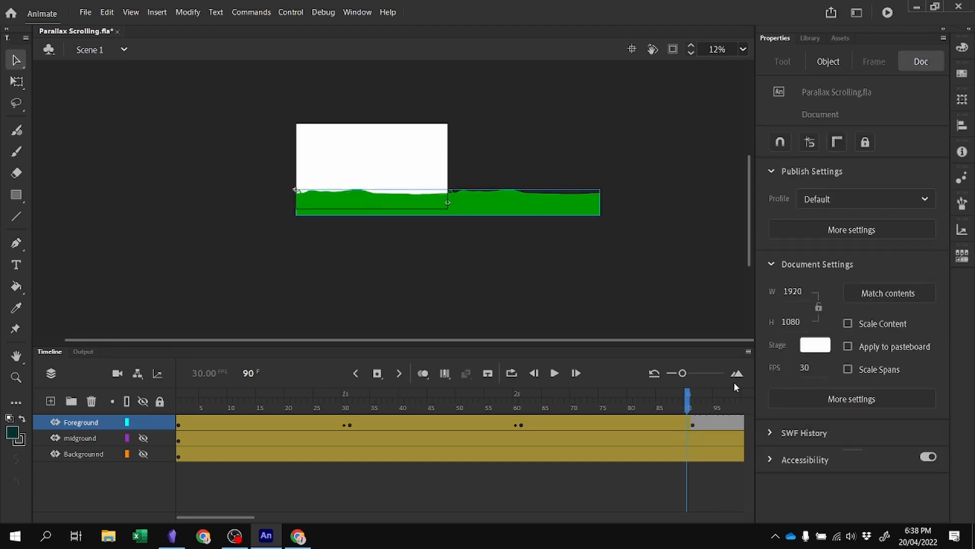
click(580, 200)
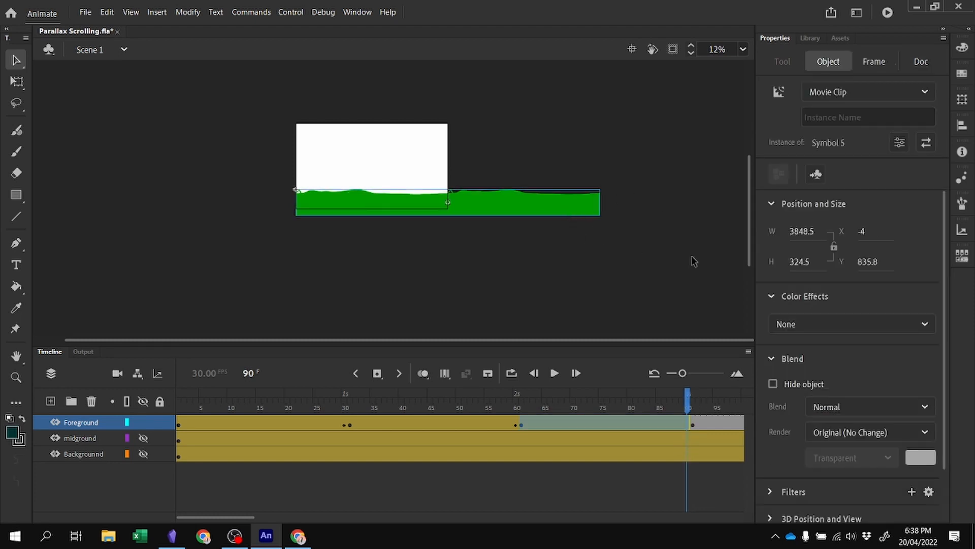
click(863, 231)
text(-1924)
key(Return)
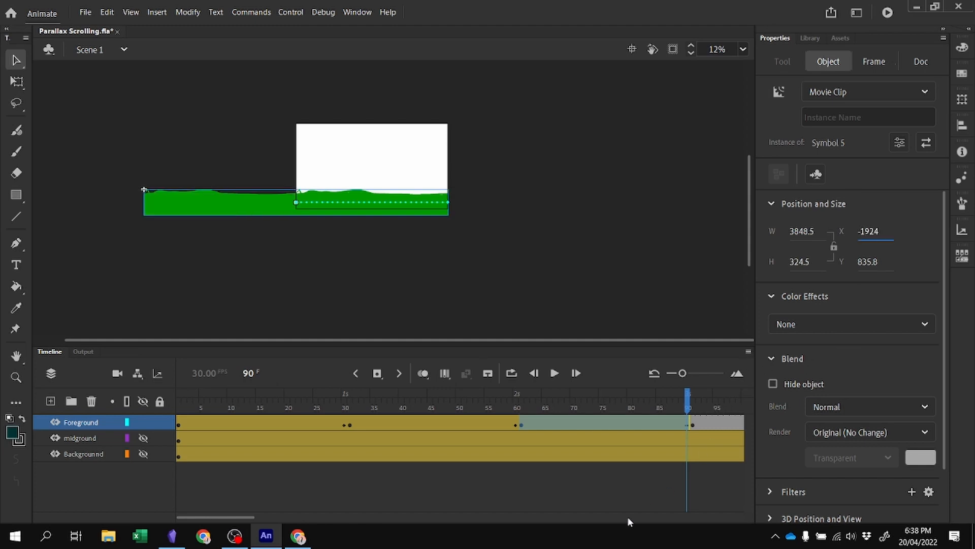
Create a motion tween on frames 91 to 120 of the Foreground layer, converting both ground instances to a symbol
drag(231, 517, 272, 516)
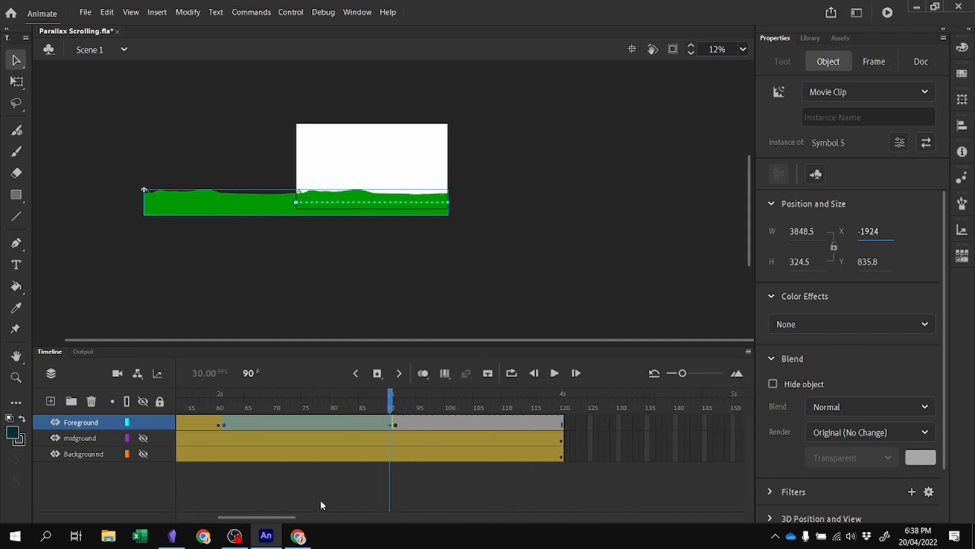
right_click(510, 416)
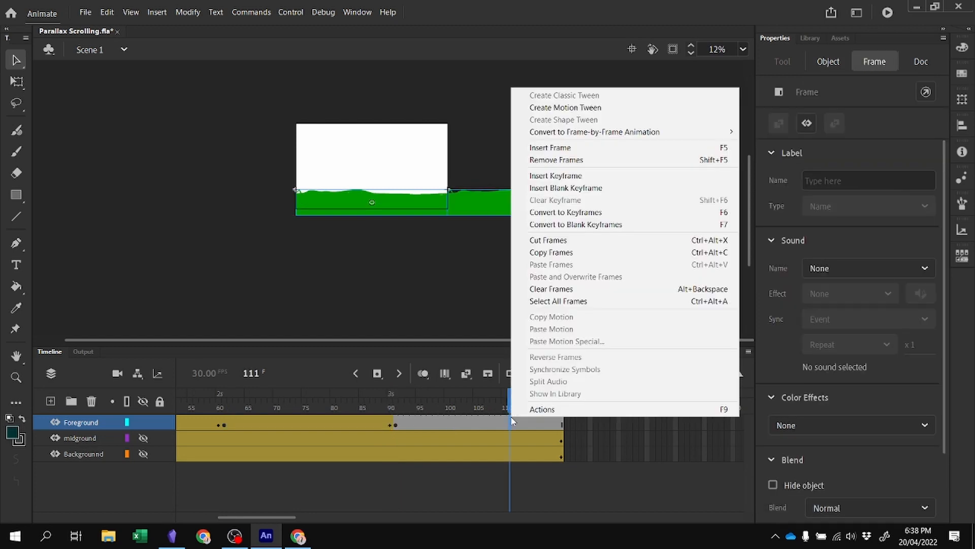
click(587, 109)
click(551, 304)
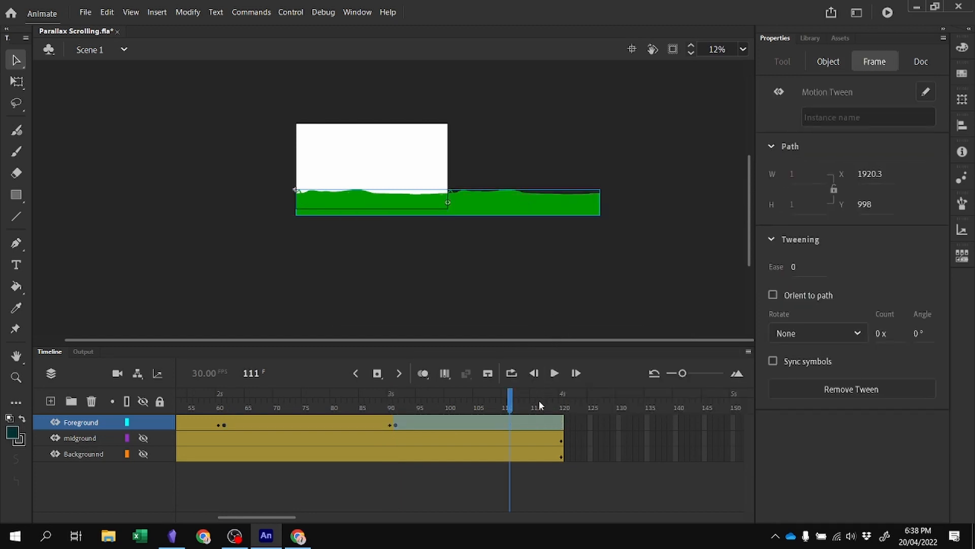
Set the ground symbol's X position to -1924 at frame 120 of the Foreground layer's last tween
drag(511, 399, 561, 399)
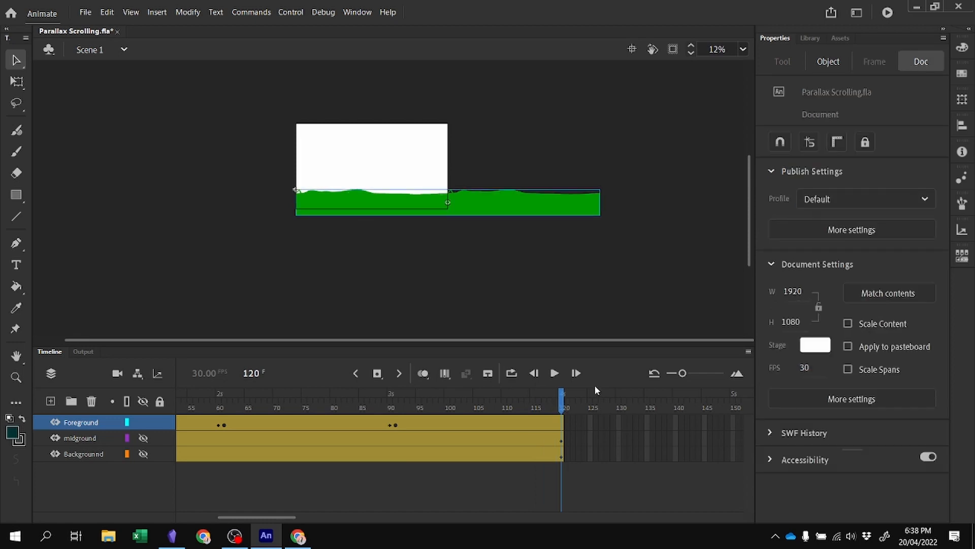
click(523, 201)
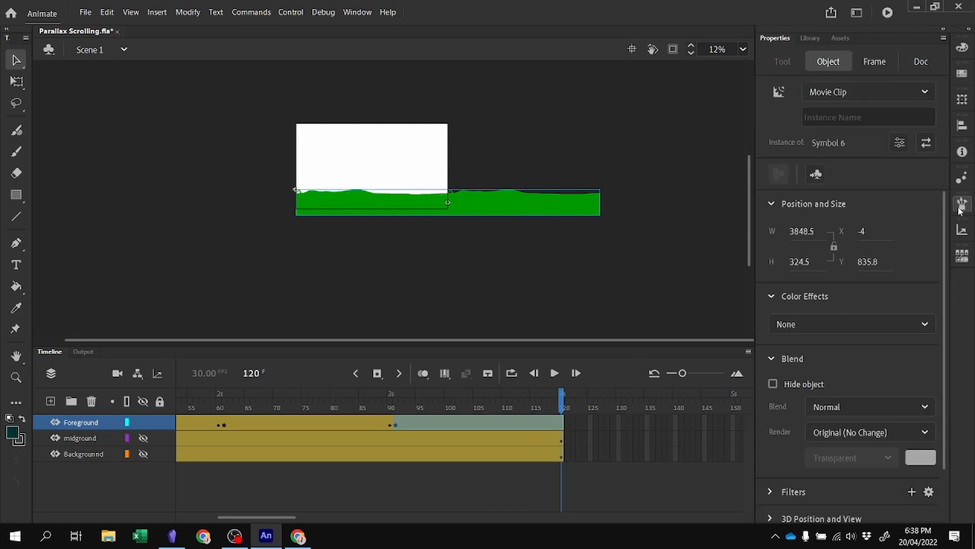
click(860, 232)
text(-1924)
key(Return)
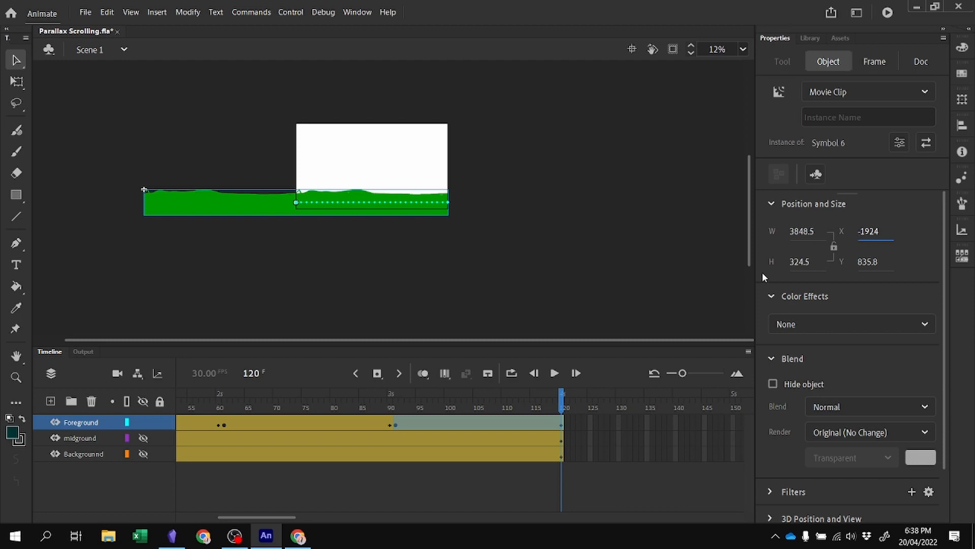
Show the hidden midground and Background layers together with the Foreground layer
drag(144, 439, 138, 464)
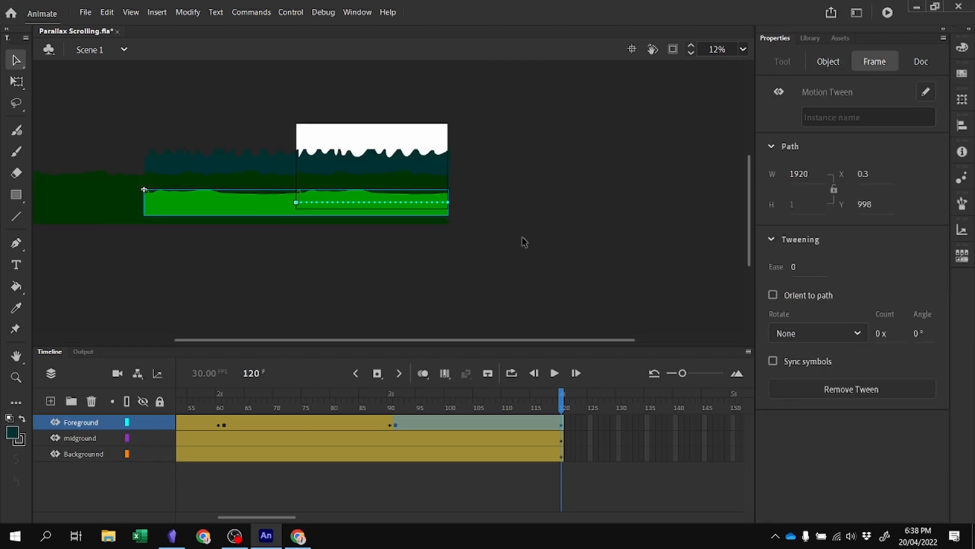
key(ctrl+=)
key(ctrl+=)
key(space)
drag(576, 149, 392, 261)
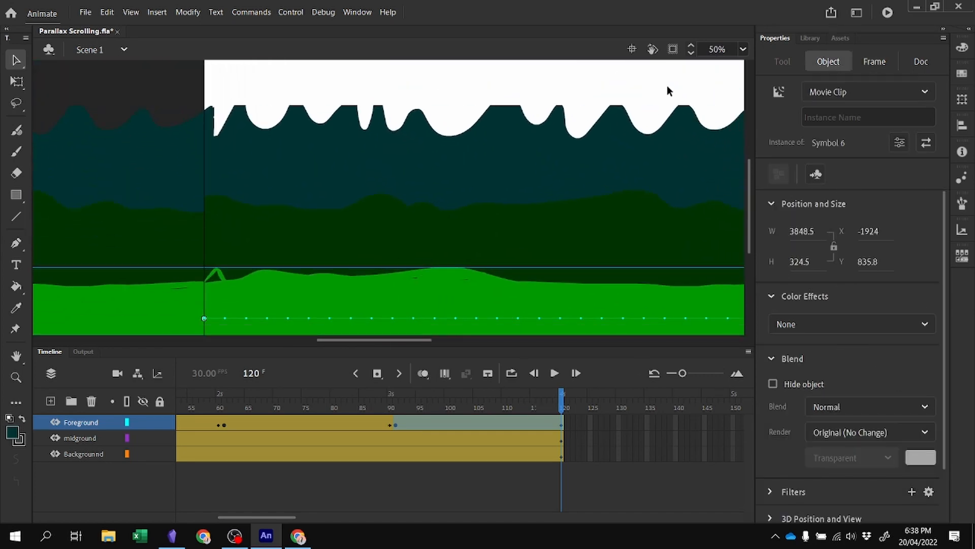
Set the document's stage colour to bright blue for the sky
click(658, 84)
click(815, 345)
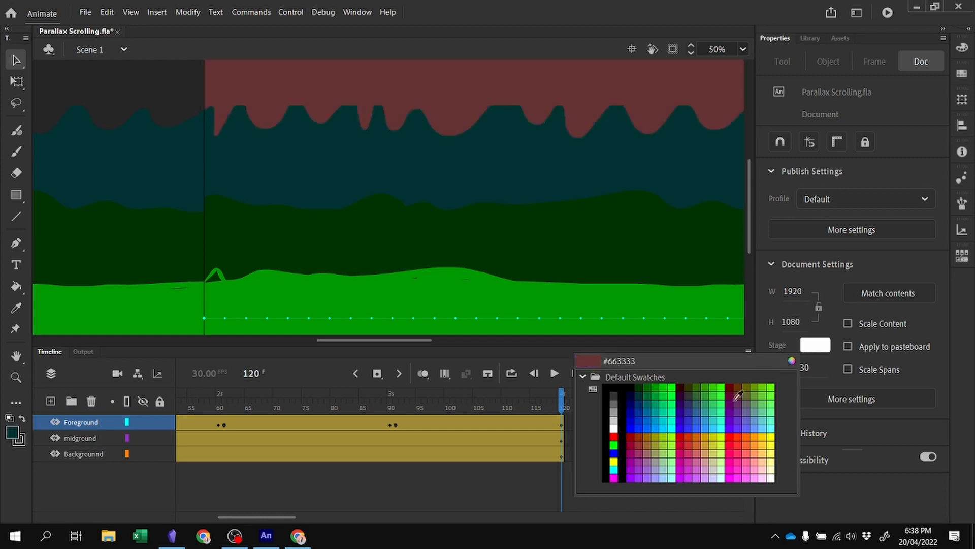
click(649, 426)
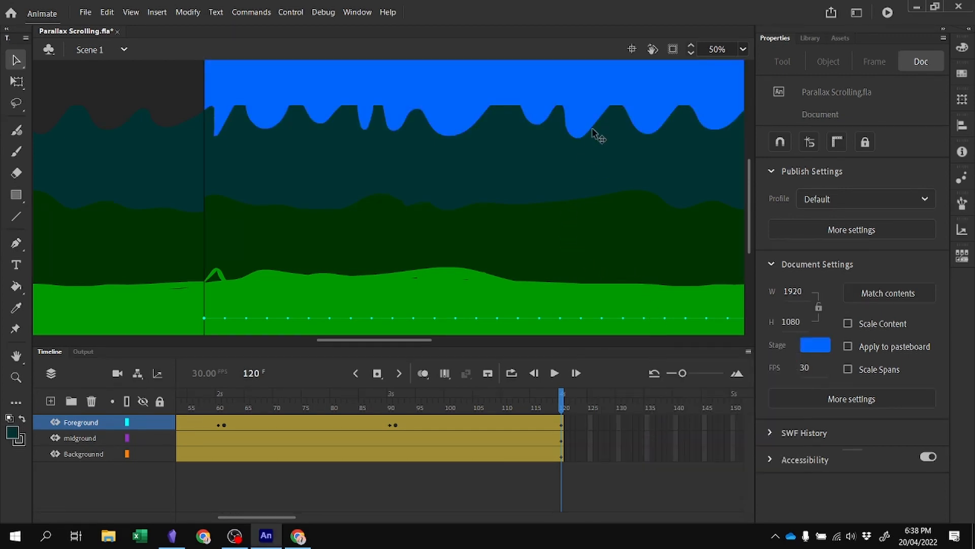
Play the timeline to preview the three layers scrolling at different speeds over the whole stage
drag(587, 83, 547, 113)
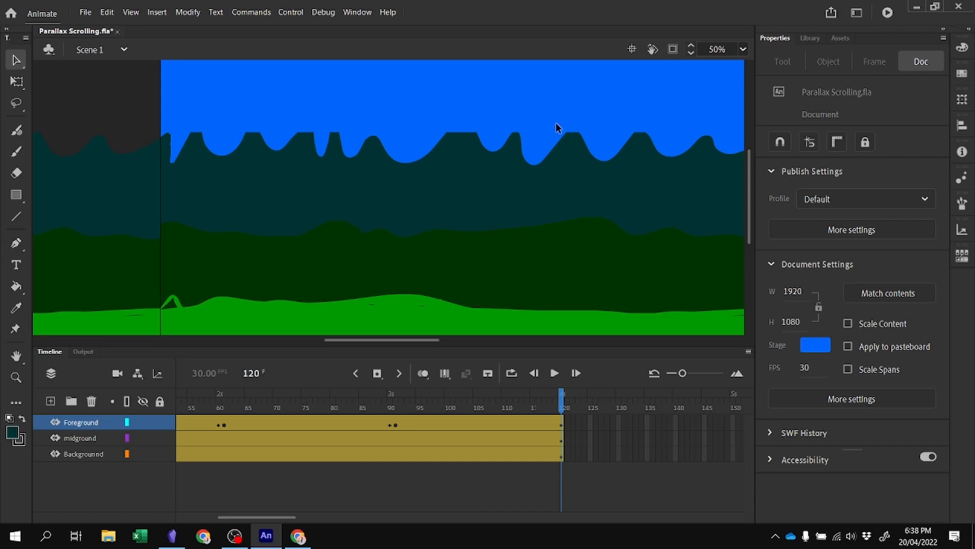
key(ctrl+minus)
key(Return)
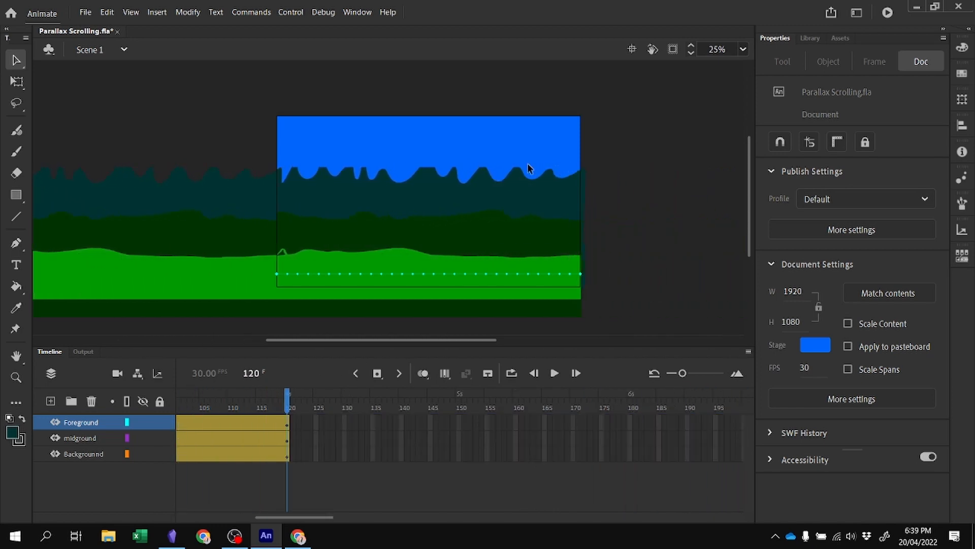
Add a new layer above the Foreground layer and play the scrolling animation again at closer view
click(51, 401)
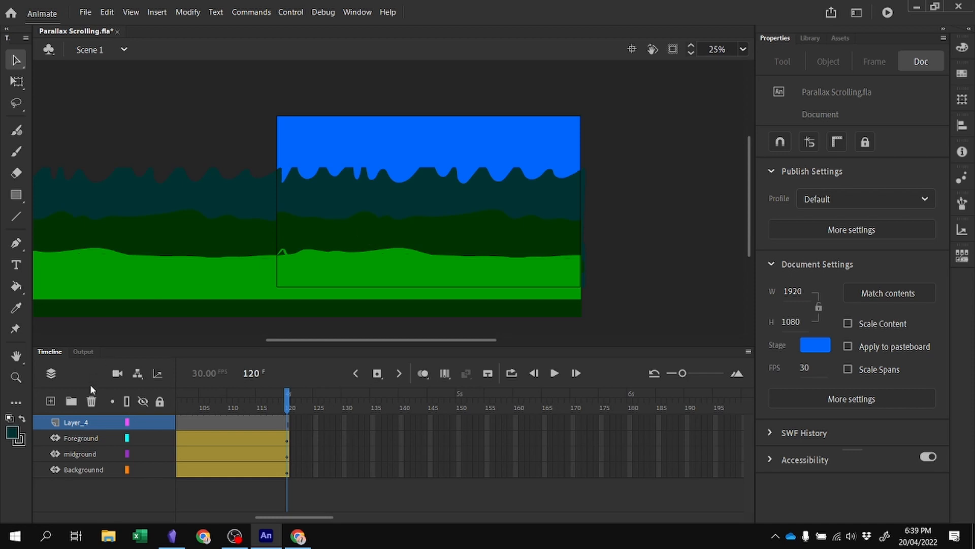
key(ctrl+equal)
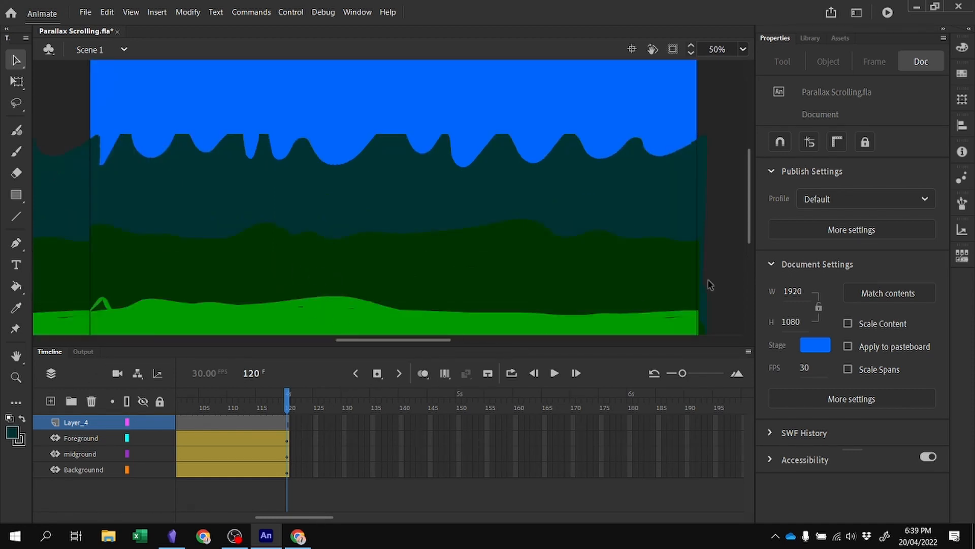
key(Return)
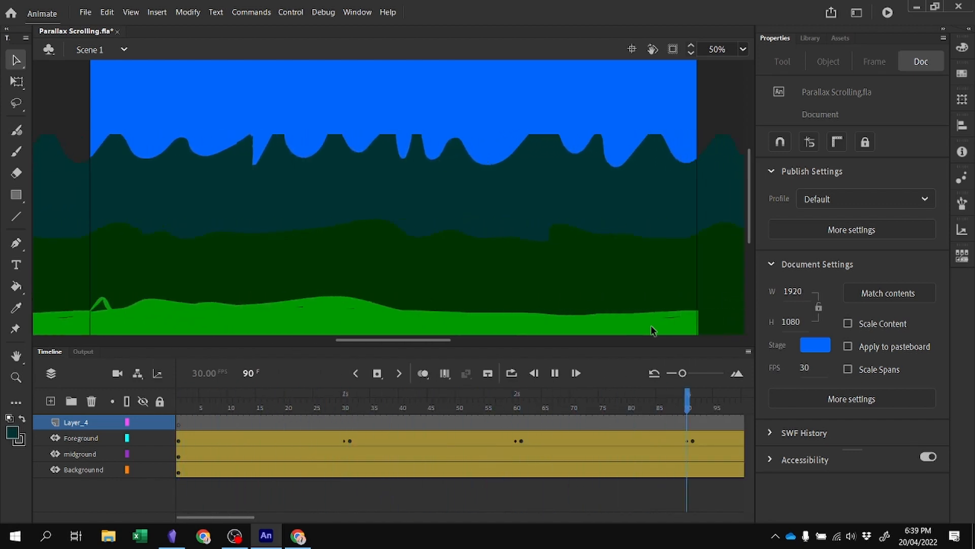
key(ctrl+equal)
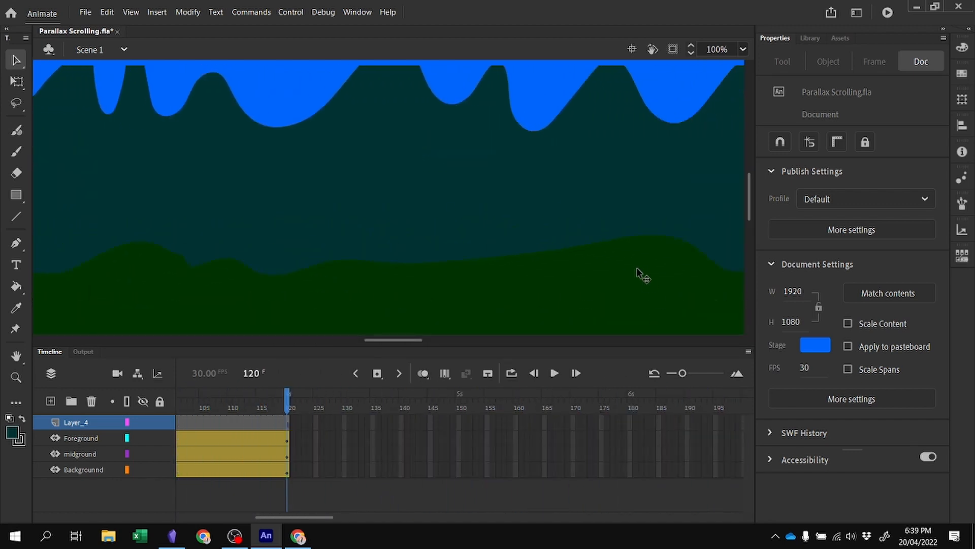
scroll(619, 255, down, 3)
key(ctrl+minus)
key(ctrl+minus)
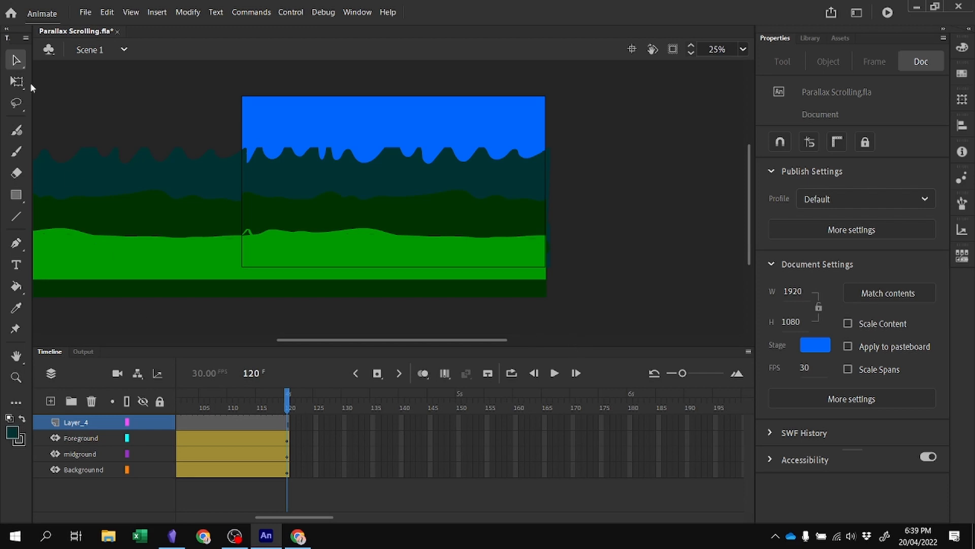
Open the Save As dialog for the parallax scrolling document
click(86, 12)
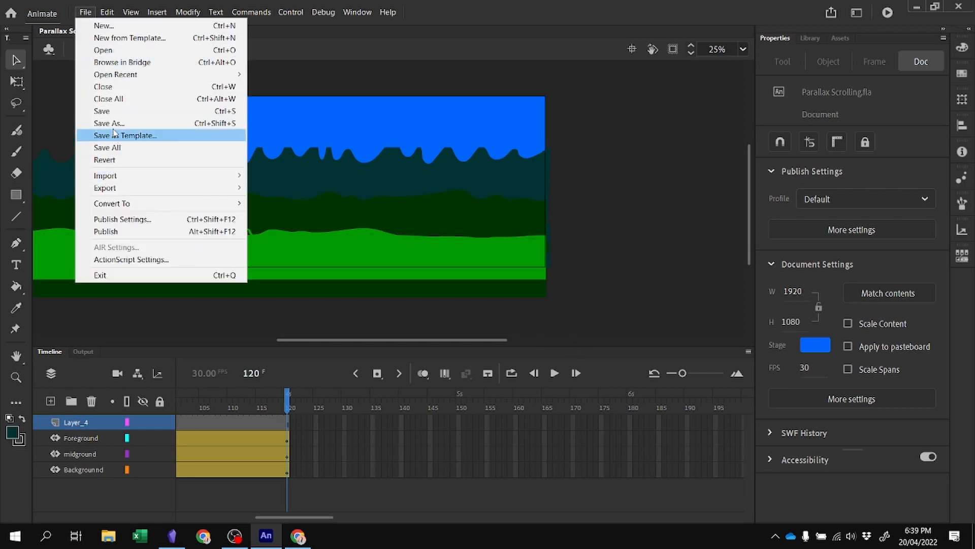
click(108, 122)
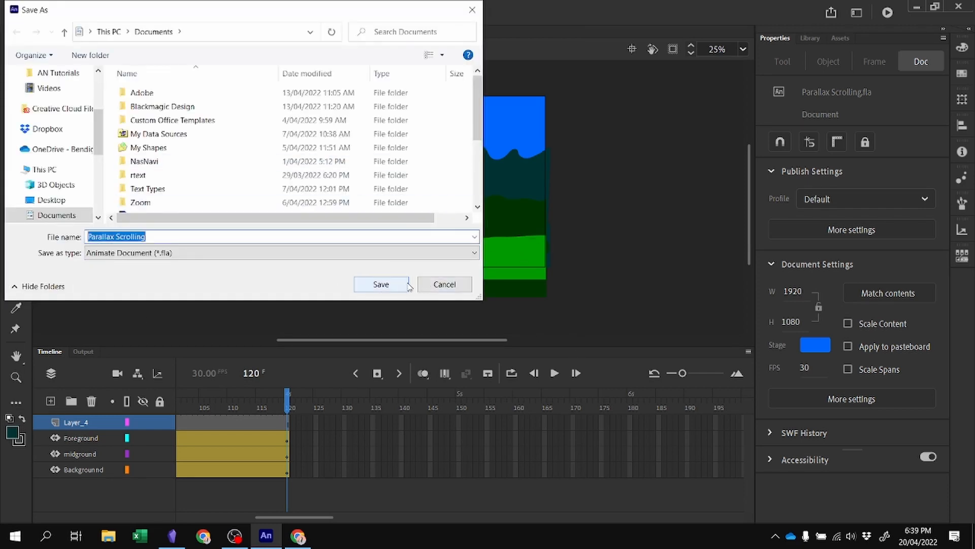